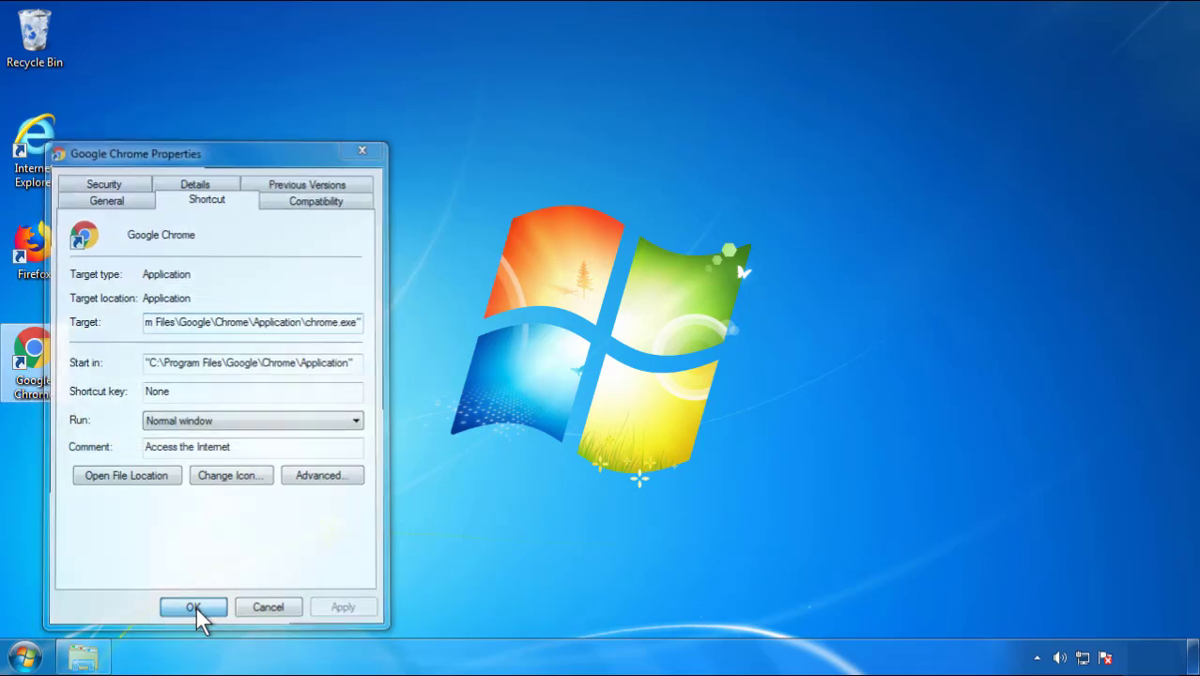
# Close the Google Chrome shortcut's Properties dialog and bring up the Start menu.
pyautogui.click(26, 658)
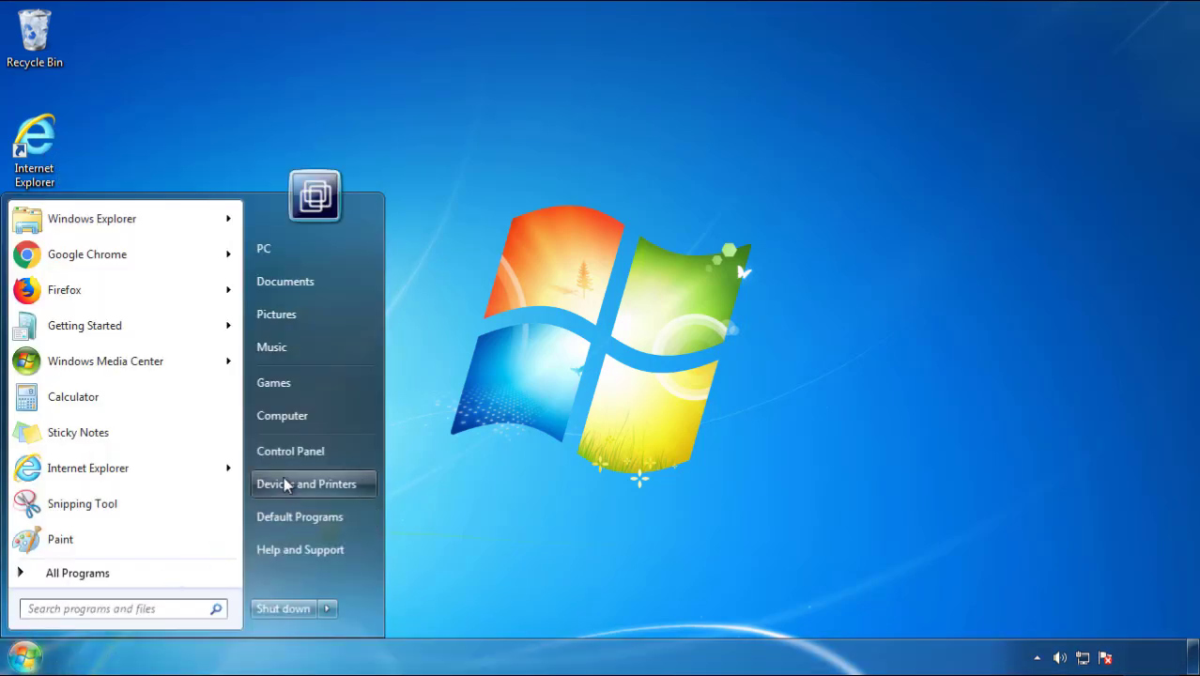
# Open Programs and Features in Control Panel and sort programs newest-first by Installed On.
pyautogui.click(301, 439)
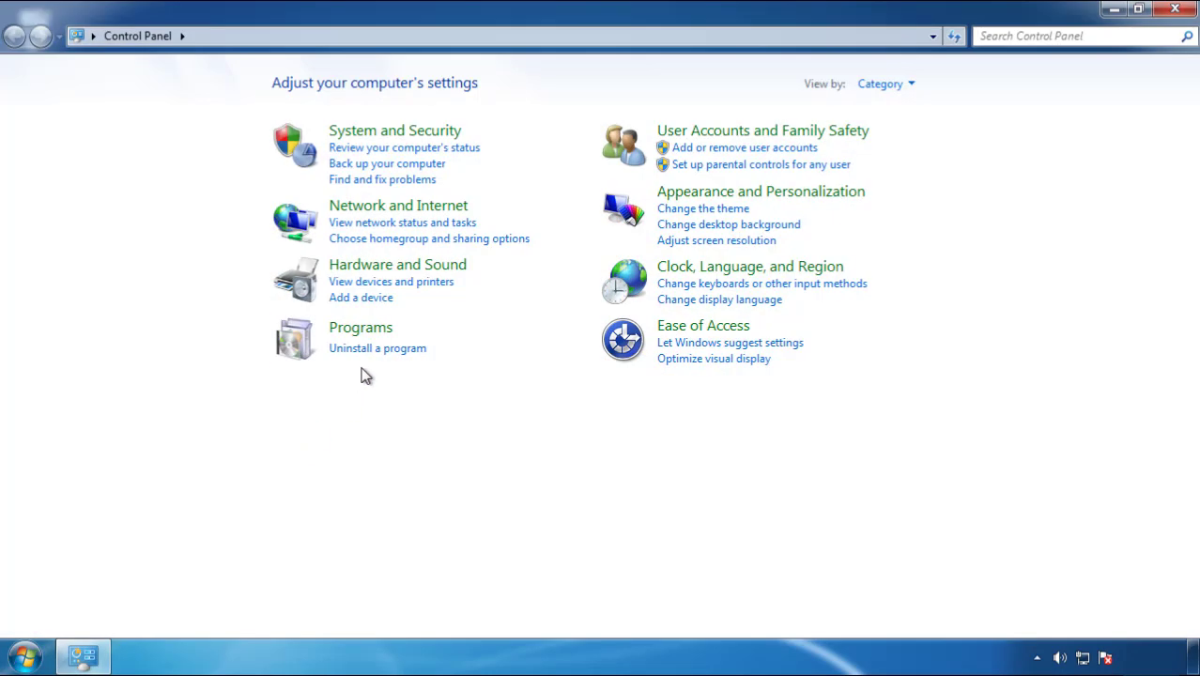
pyautogui.click(373, 350)
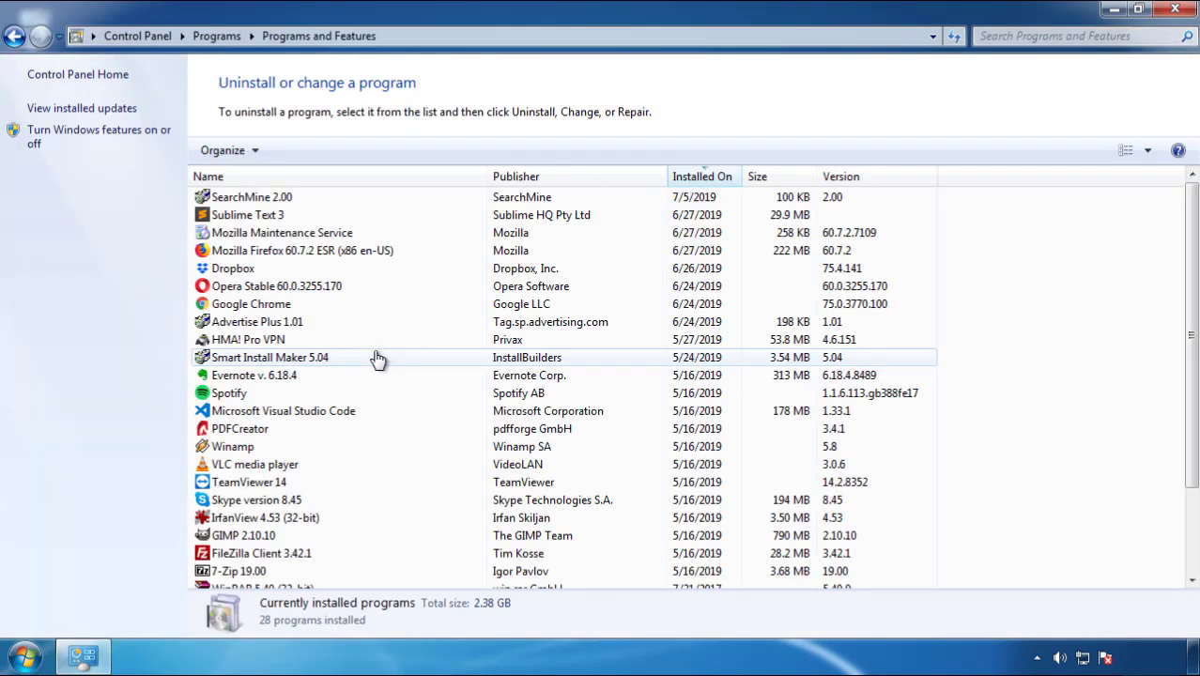
pyautogui.click(703, 178)
pyautogui.click(696, 178)
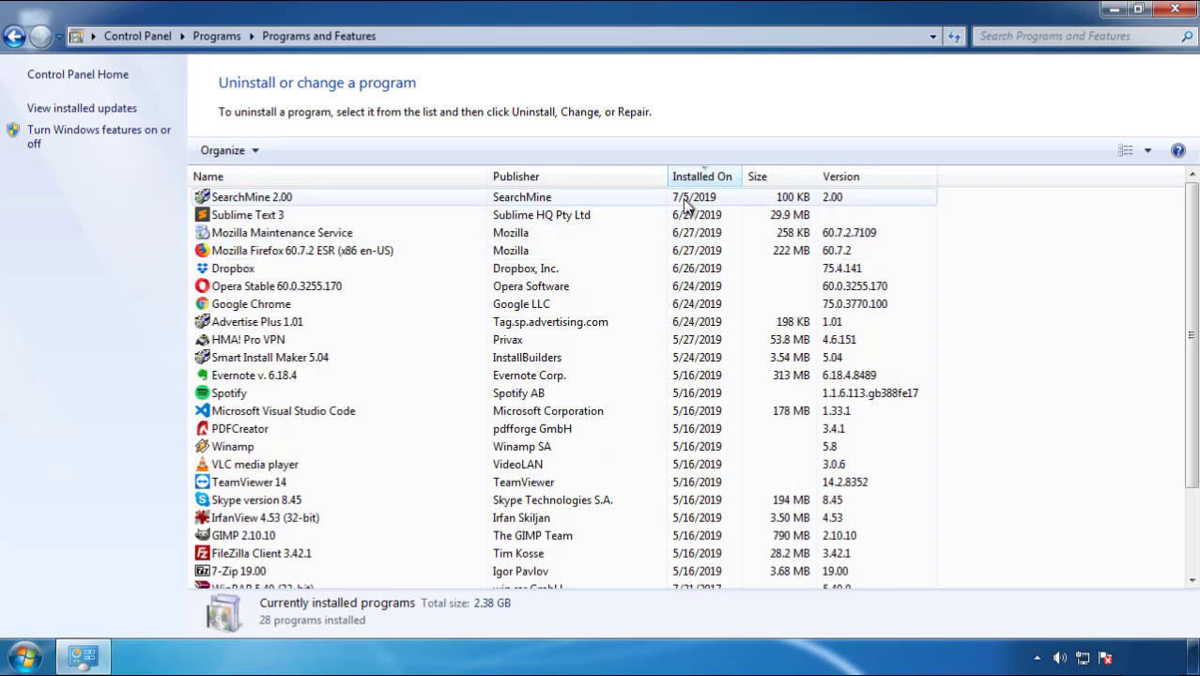
# Uninstall SearchMine 2.00, finish the wizard, and close the program list.
pyautogui.click(252, 200)
pyautogui.click(298, 152)
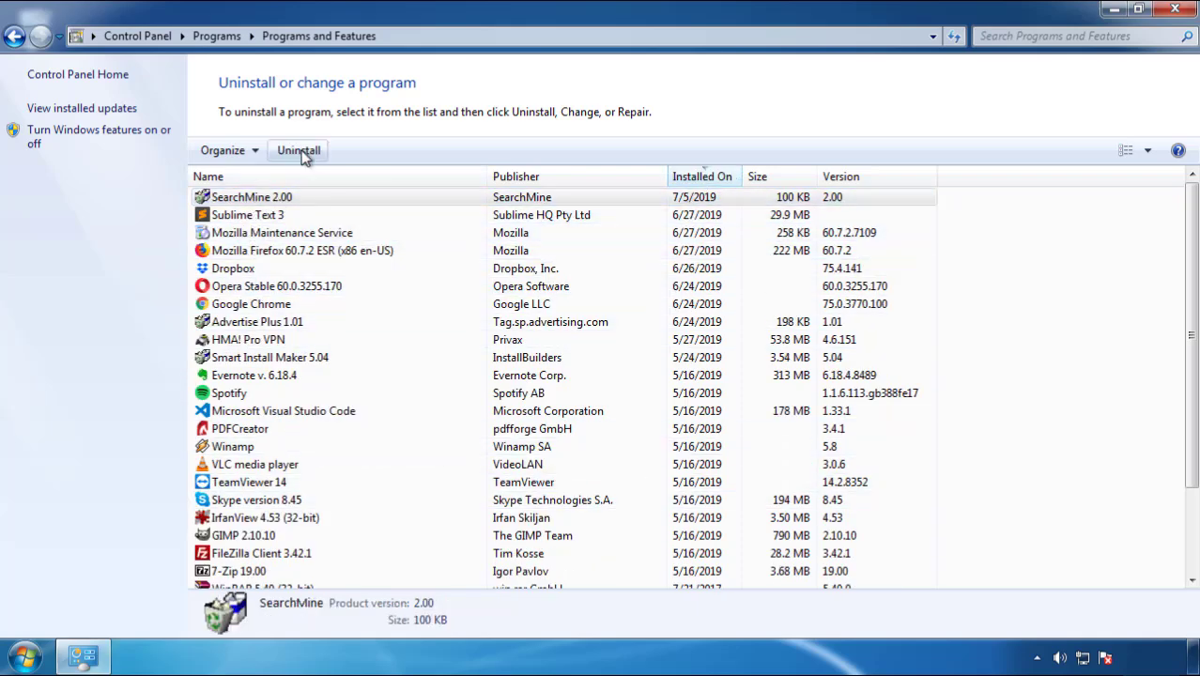
pyautogui.click(696, 495)
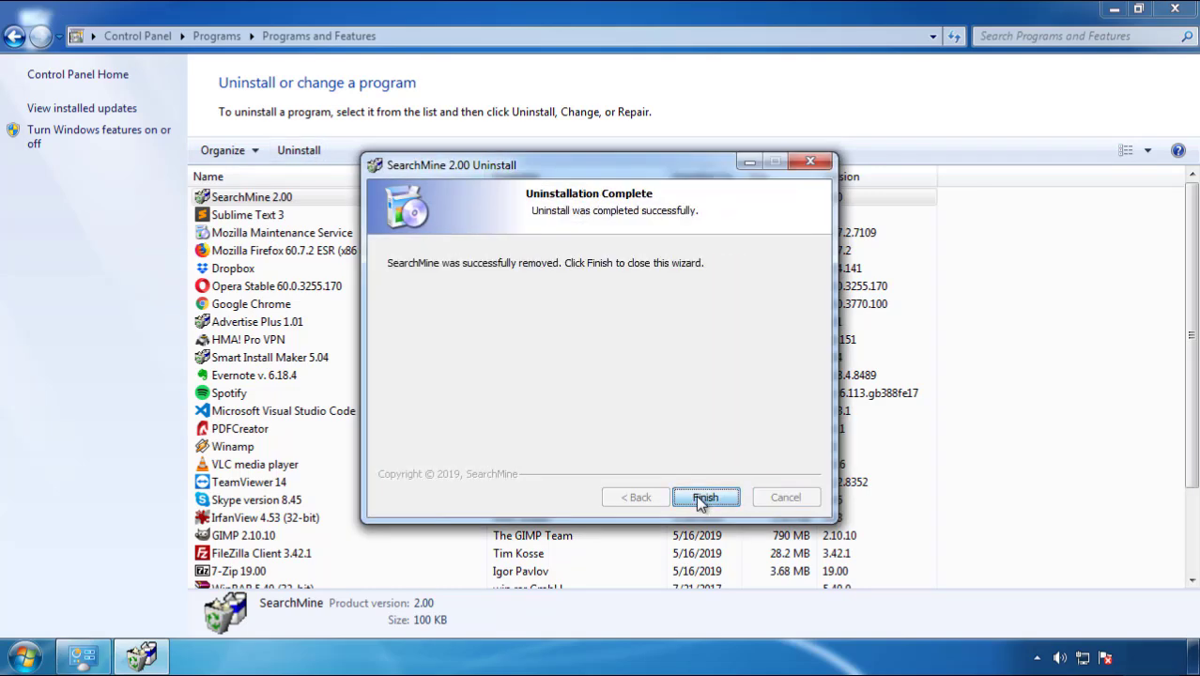
pyautogui.click(696, 497)
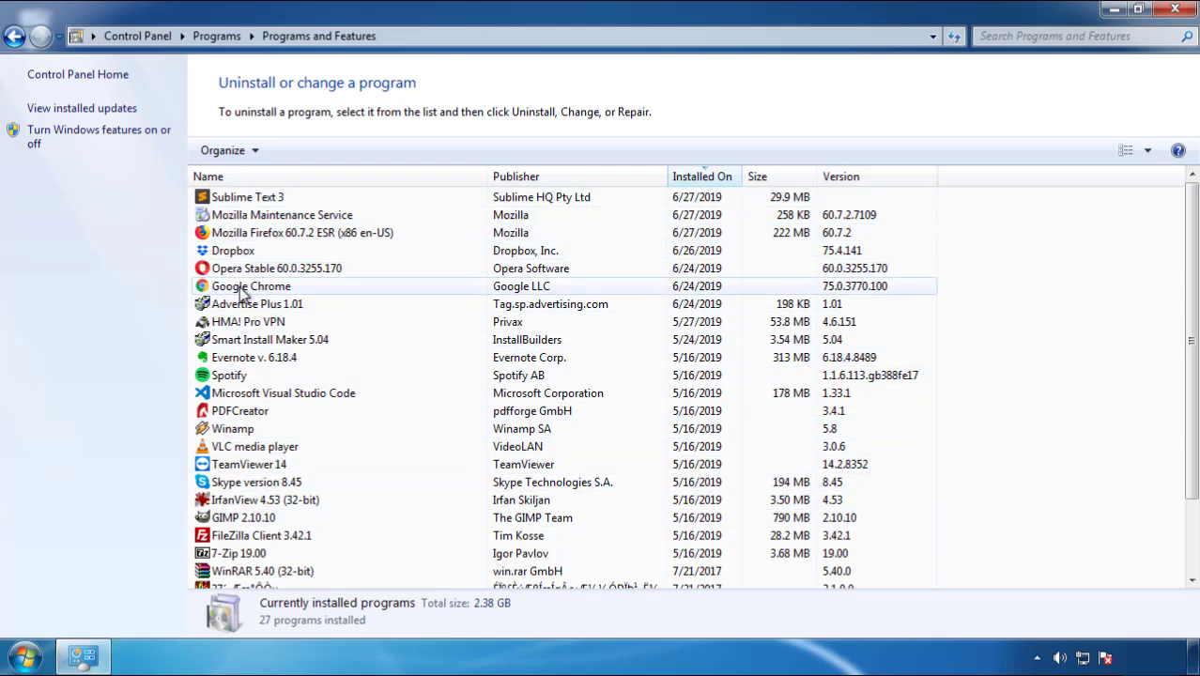
pyautogui.click(1177, 11)
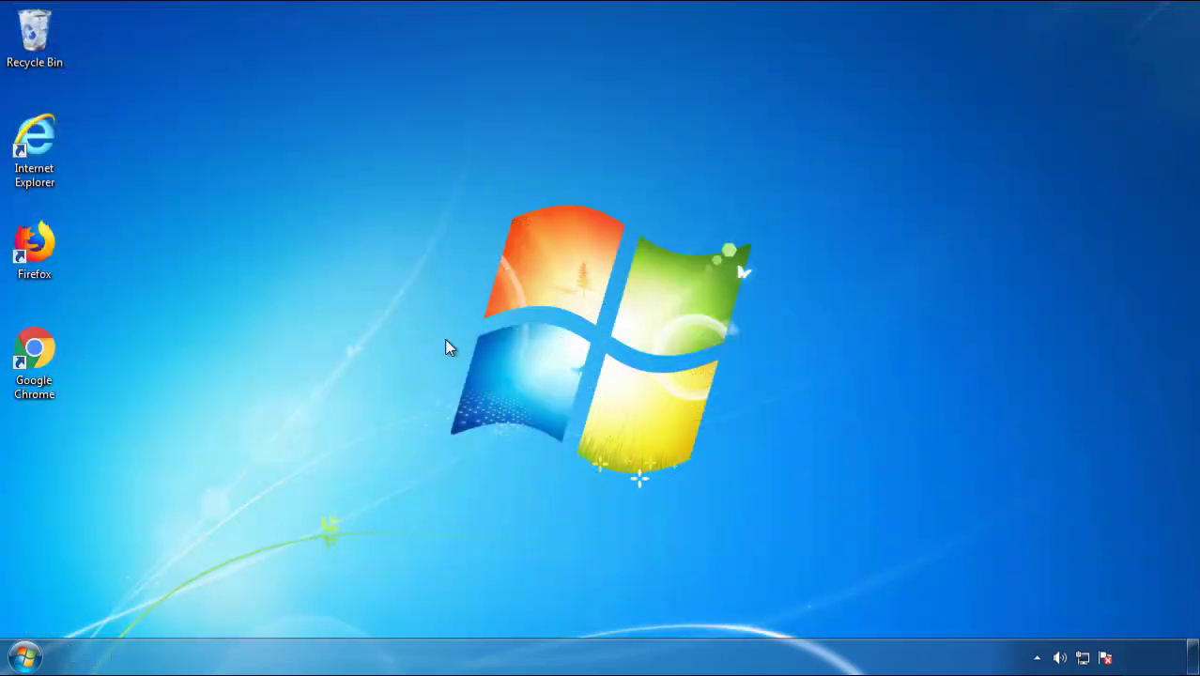
# Restart Windows from the Shut down options and boot into Safe Mode from the F8 menu.
pyautogui.click(24, 657)
pyautogui.click(326, 611)
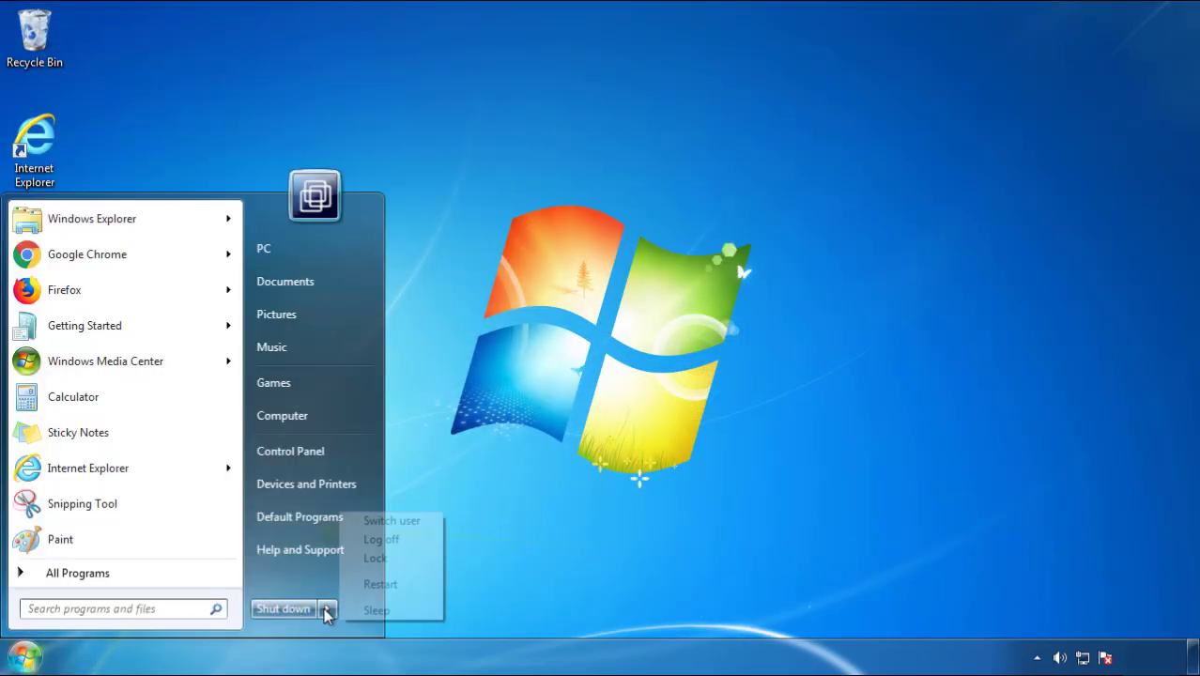
pyautogui.click(627, 514)
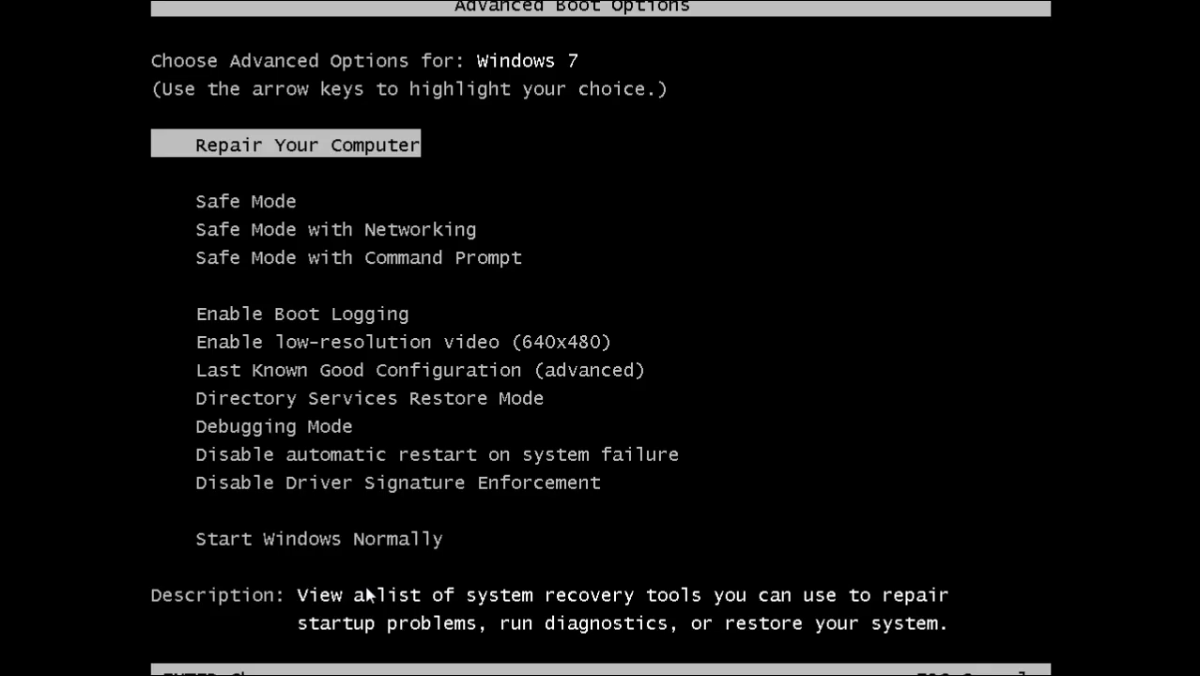
pyautogui.press('Down')
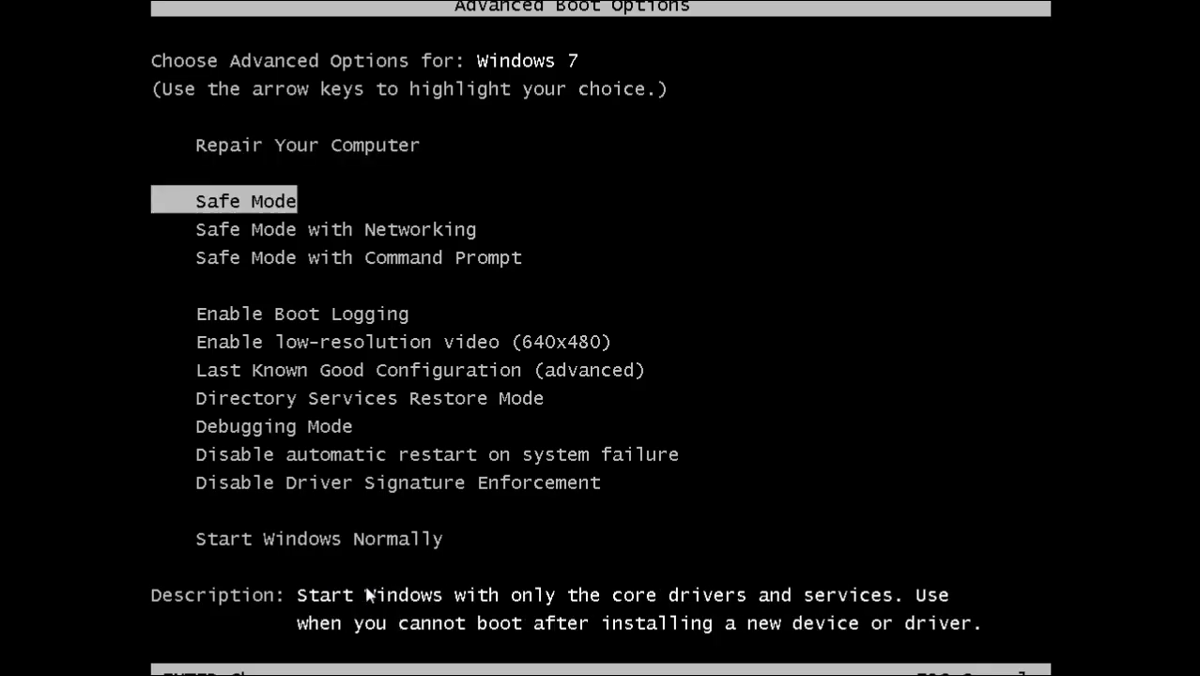
pyautogui.press('Return')
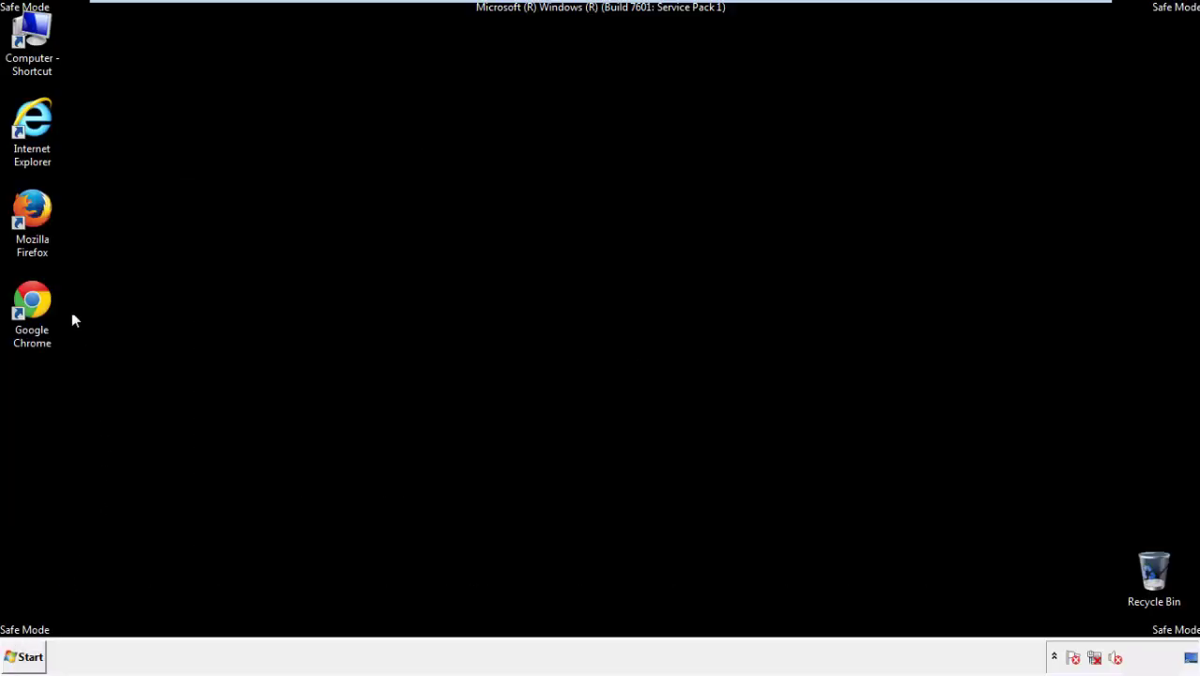
# Launch Firefox, decline the default-browser prompt, and make sure the menu bar is shown.
pyautogui.doubleClick(43, 219)
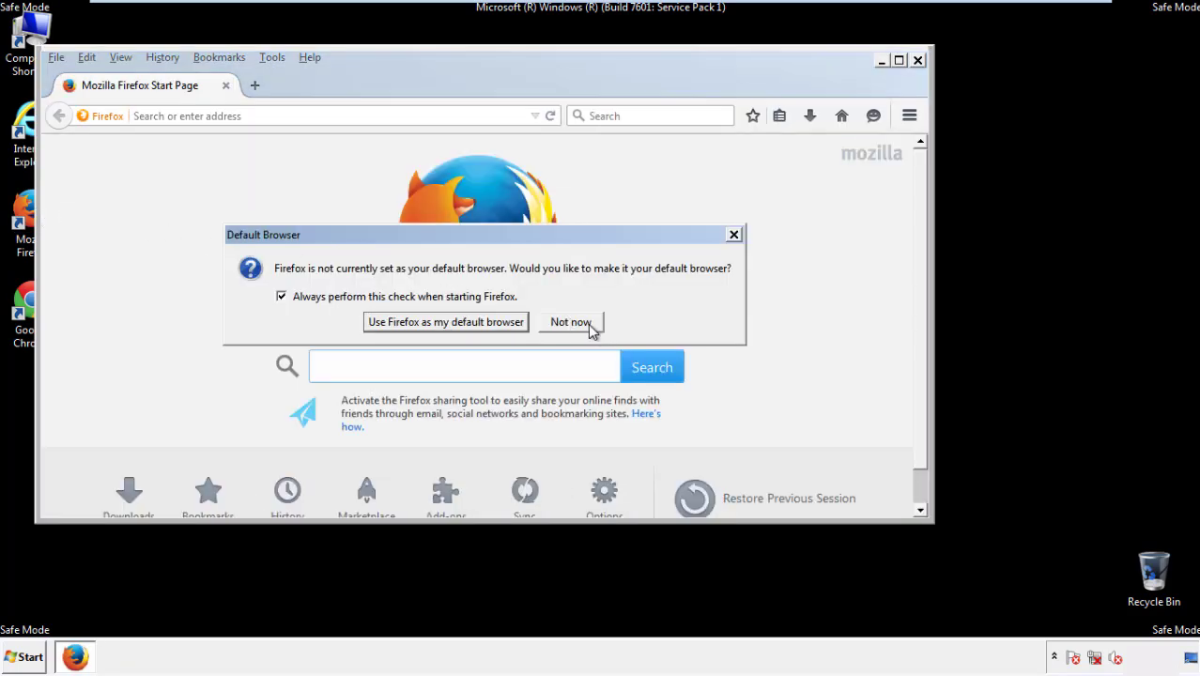
pyautogui.click(574, 322)
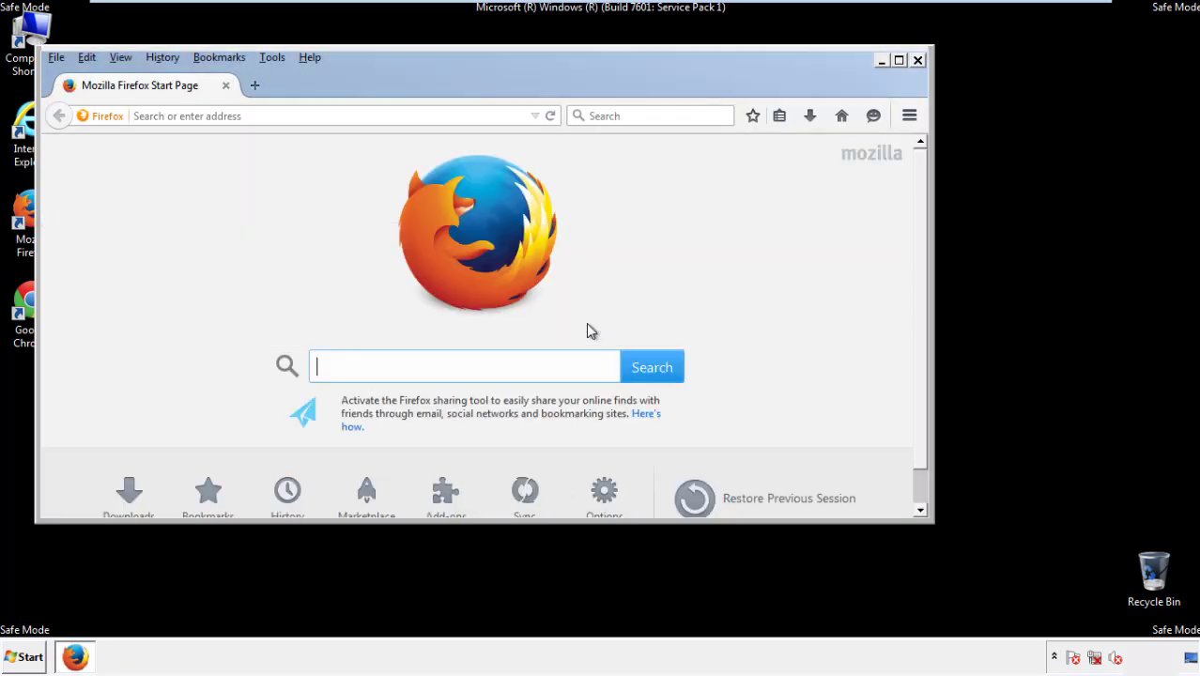
pyautogui.rightClick(367, 75)
pyautogui.click(401, 141)
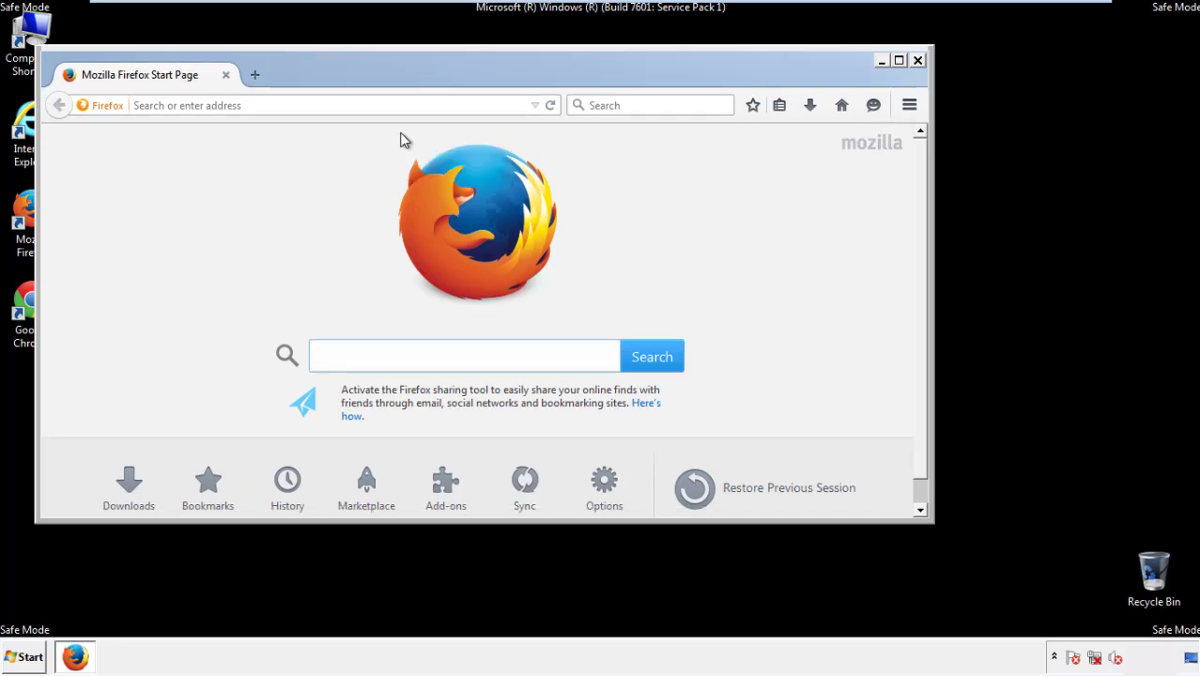
pyautogui.rightClick(376, 75)
pyautogui.click(404, 148)
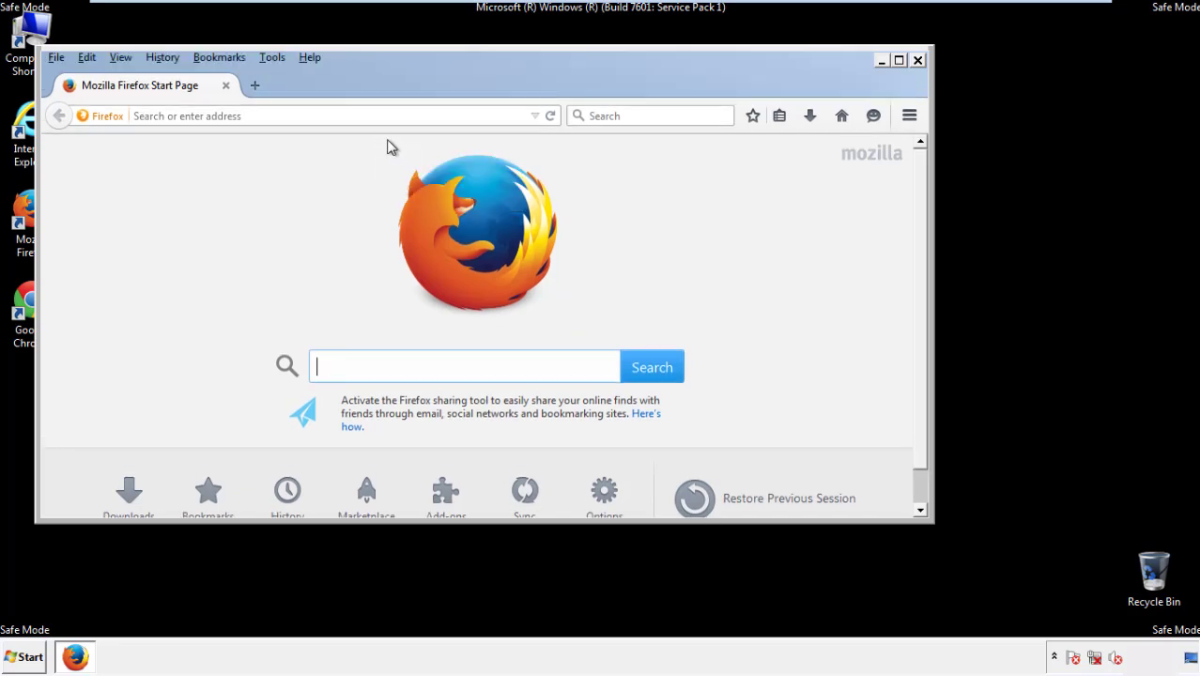
# Clear Firefox's recent history for Everything with all data categories left checked.
pyautogui.click(169, 60)
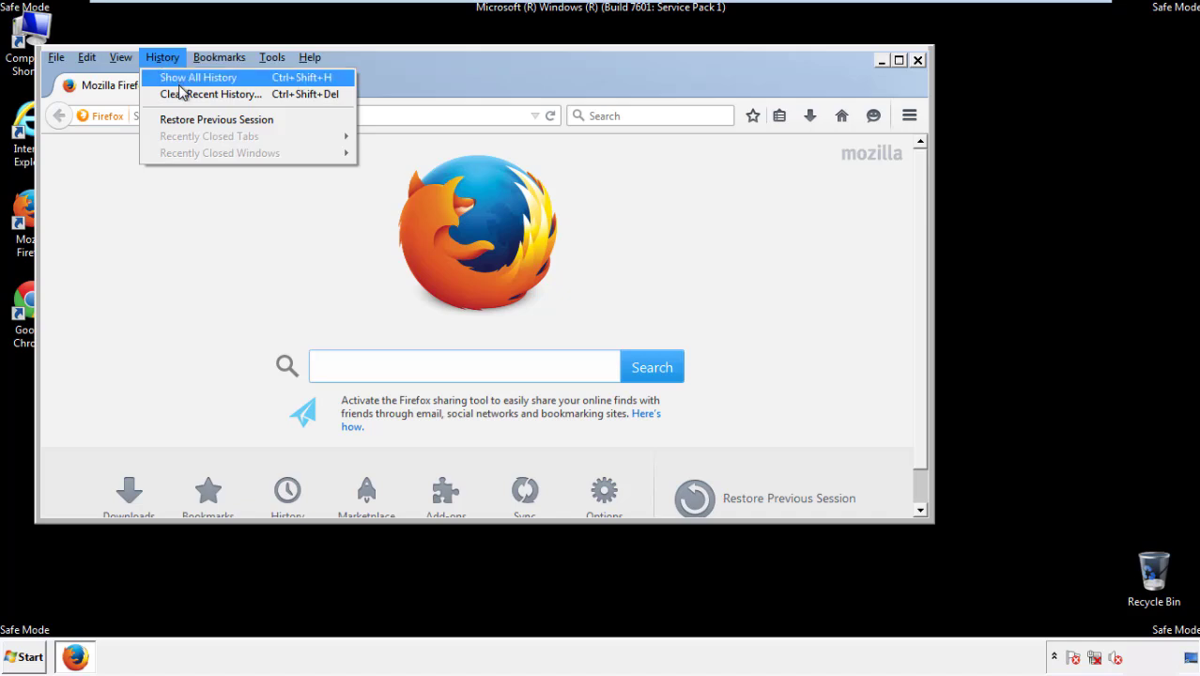
pyautogui.click(184, 94)
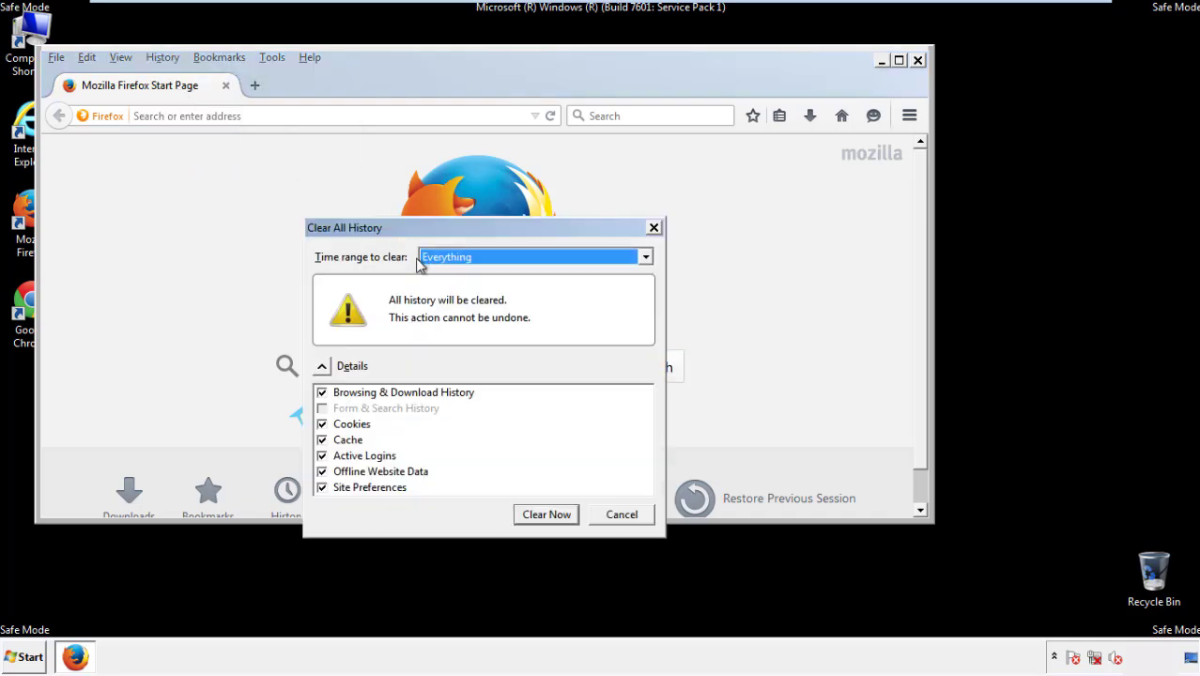
pyautogui.click(447, 261)
pyautogui.click(448, 349)
pyautogui.click(322, 471)
pyautogui.click(322, 472)
pyautogui.click(322, 487)
pyautogui.click(322, 488)
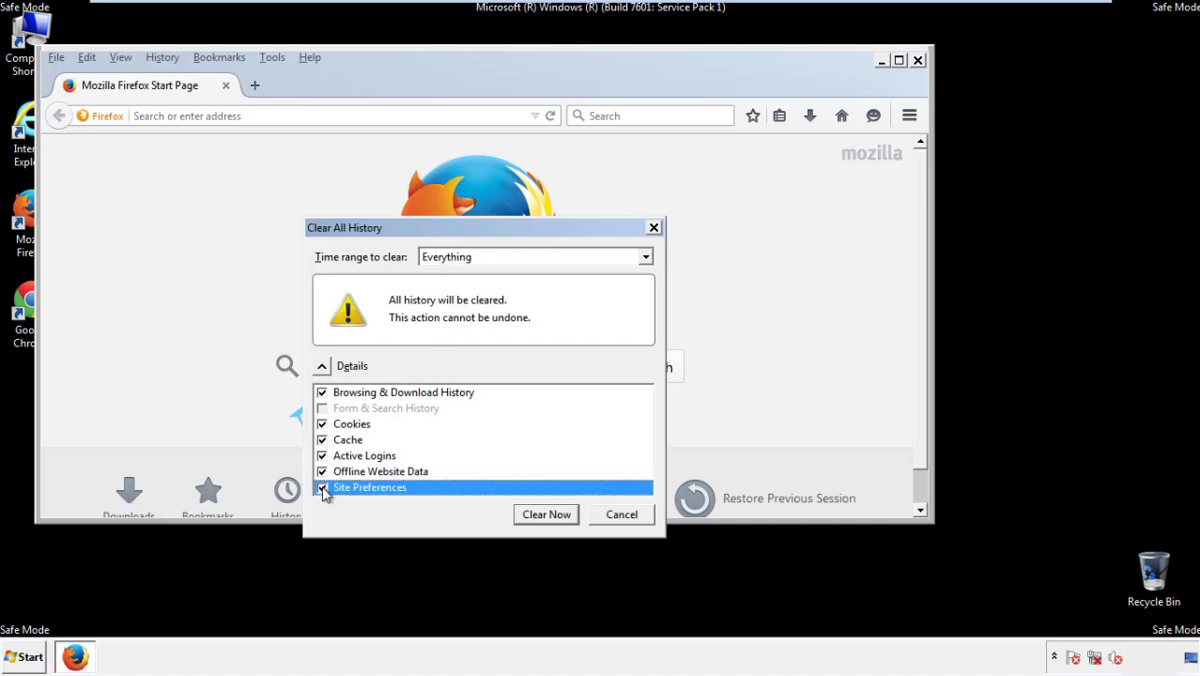
pyautogui.click(546, 514)
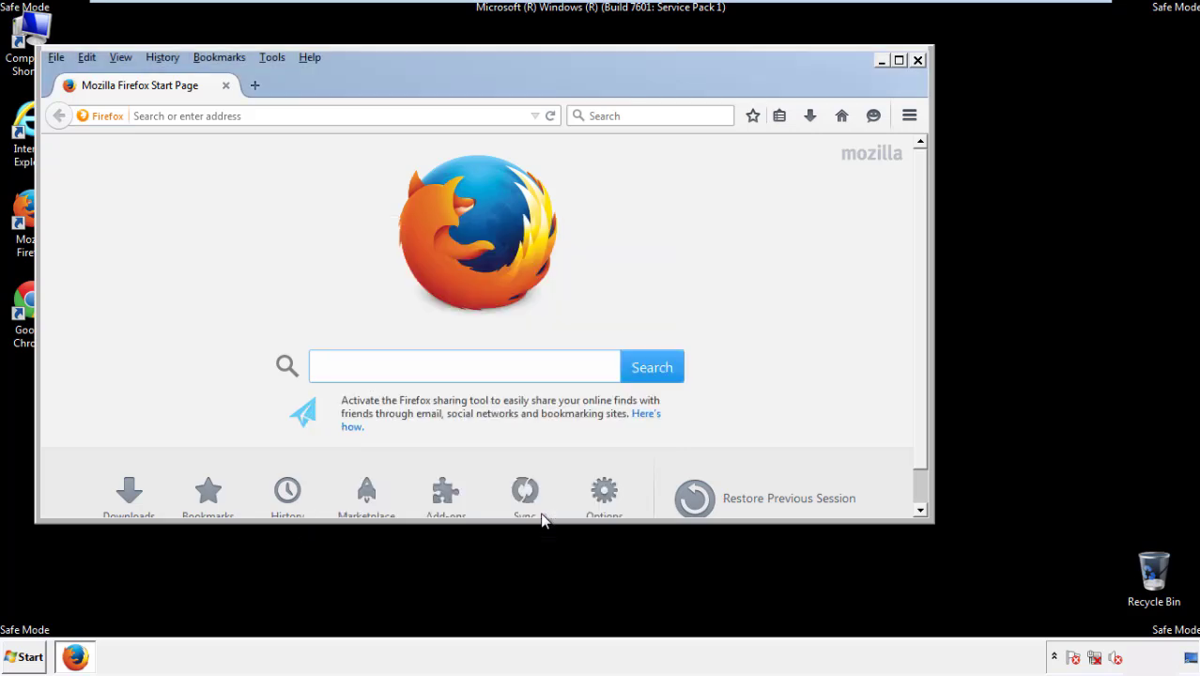
# Refresh Firefox to its defaults from the Troubleshooting Information page.
pyautogui.click(309, 56)
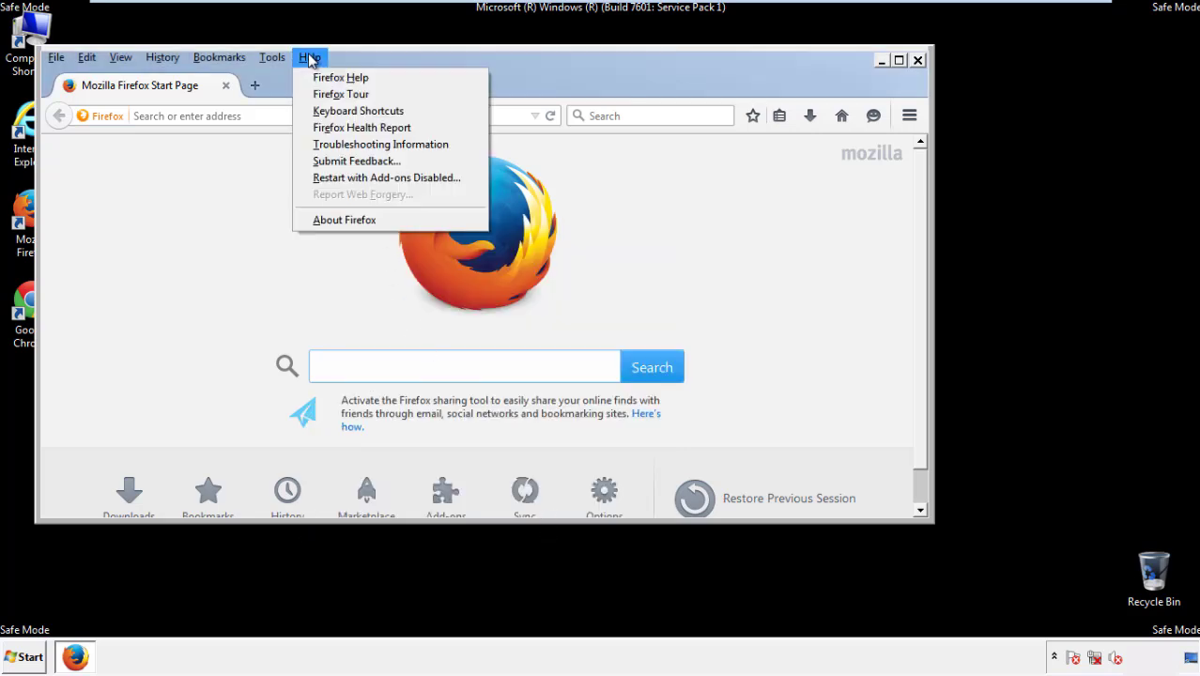
pyautogui.click(348, 143)
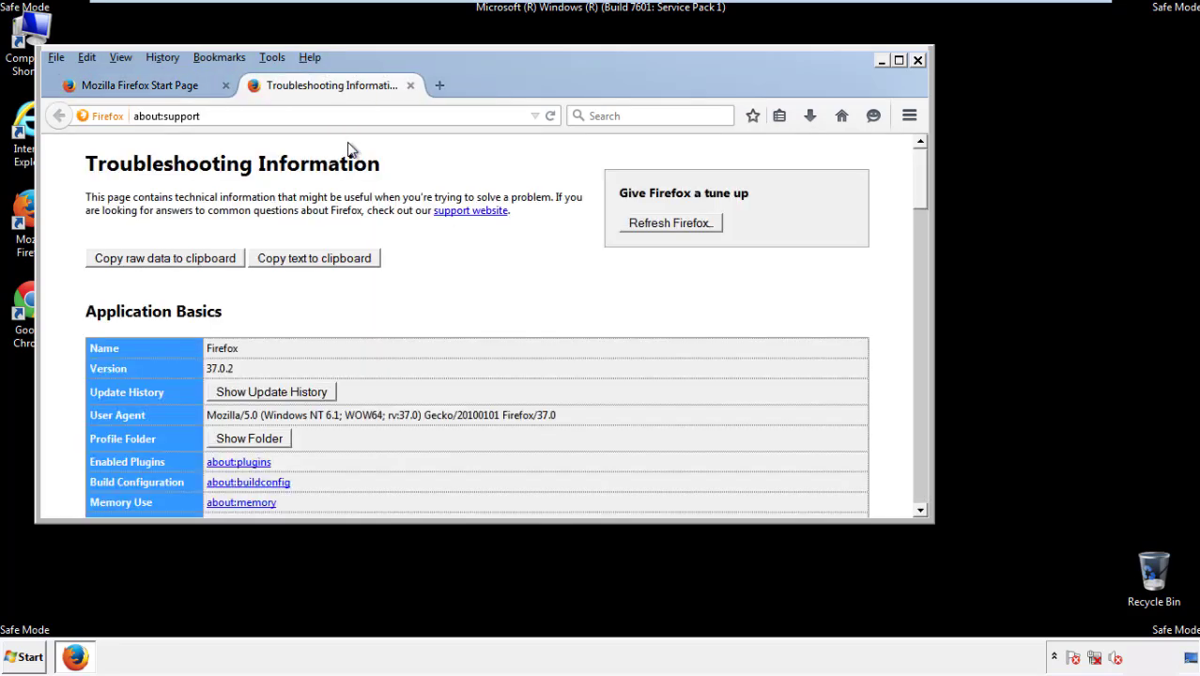
pyautogui.click(669, 223)
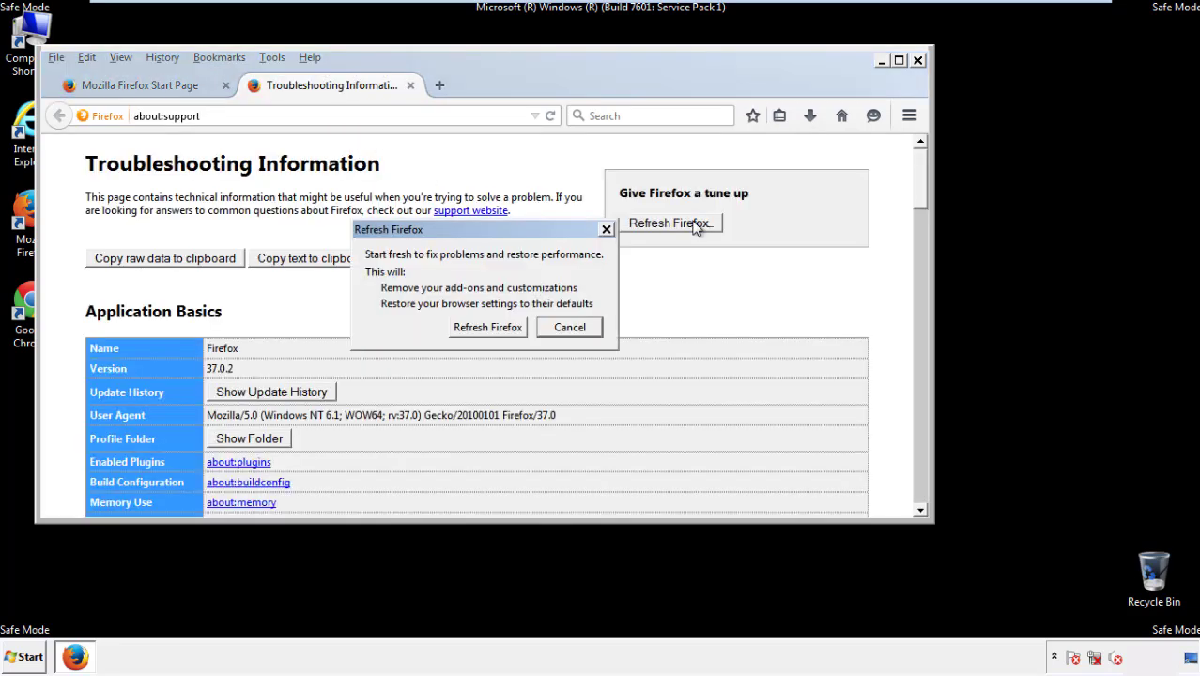
pyautogui.click(487, 326)
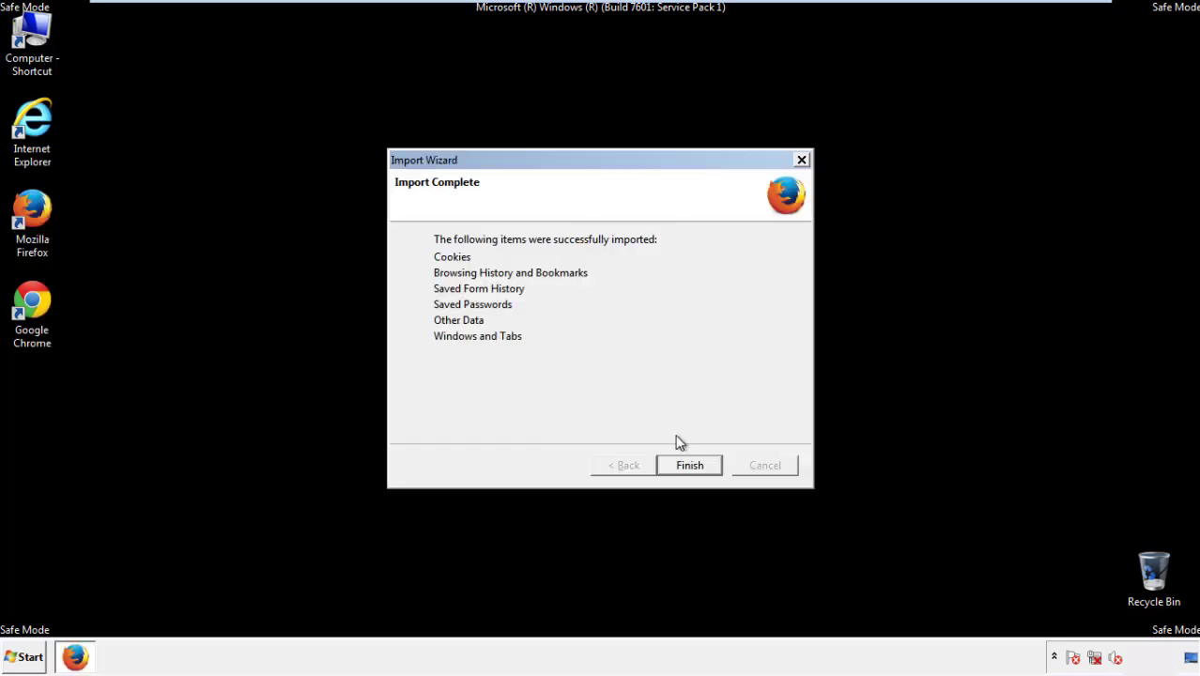
# Finish the Import Wizard, decline the default-browser prompt, close Firefox and select the Chrome shortcut.
pyautogui.click(690, 466)
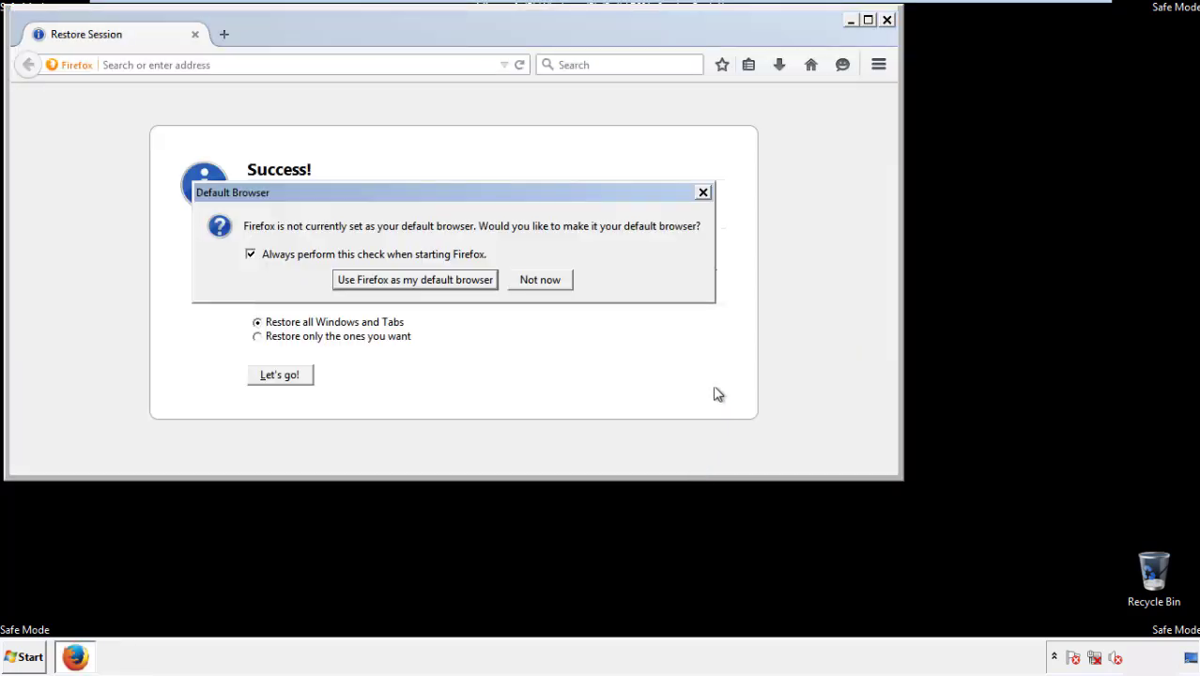
pyautogui.click(542, 280)
pyautogui.click(886, 19)
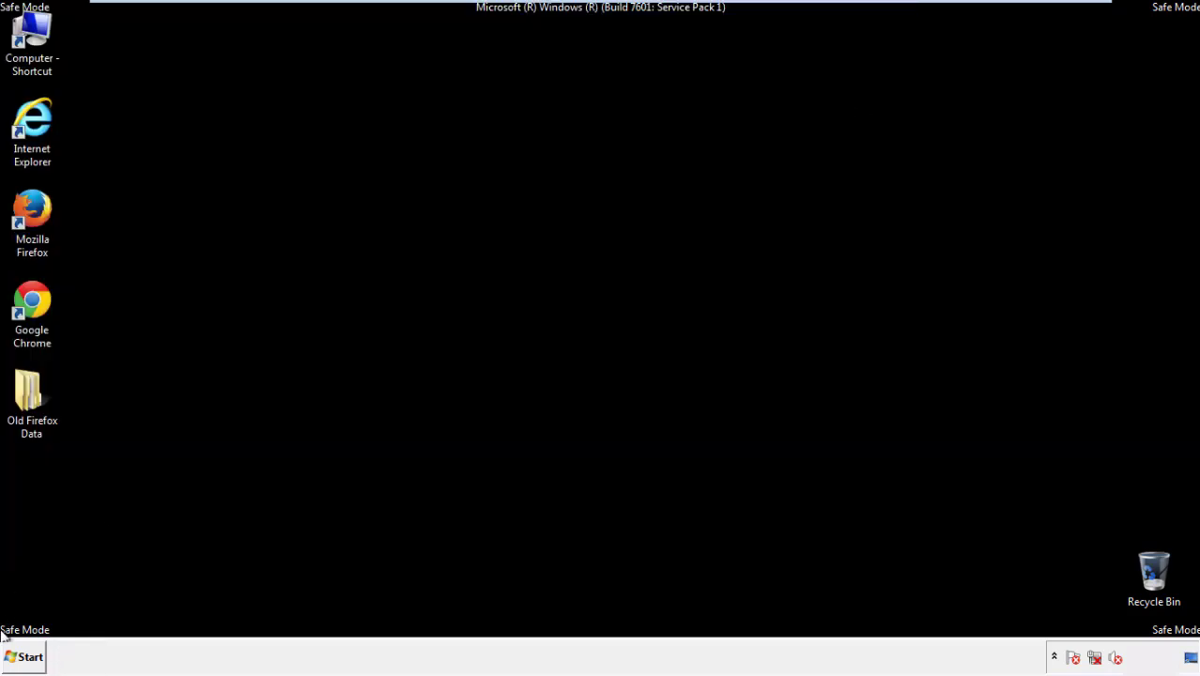
pyautogui.click(28, 300)
# Launch Chrome, dismiss the default-browser prompt, and go to History in Settings.
pyautogui.doubleClick(28, 299)
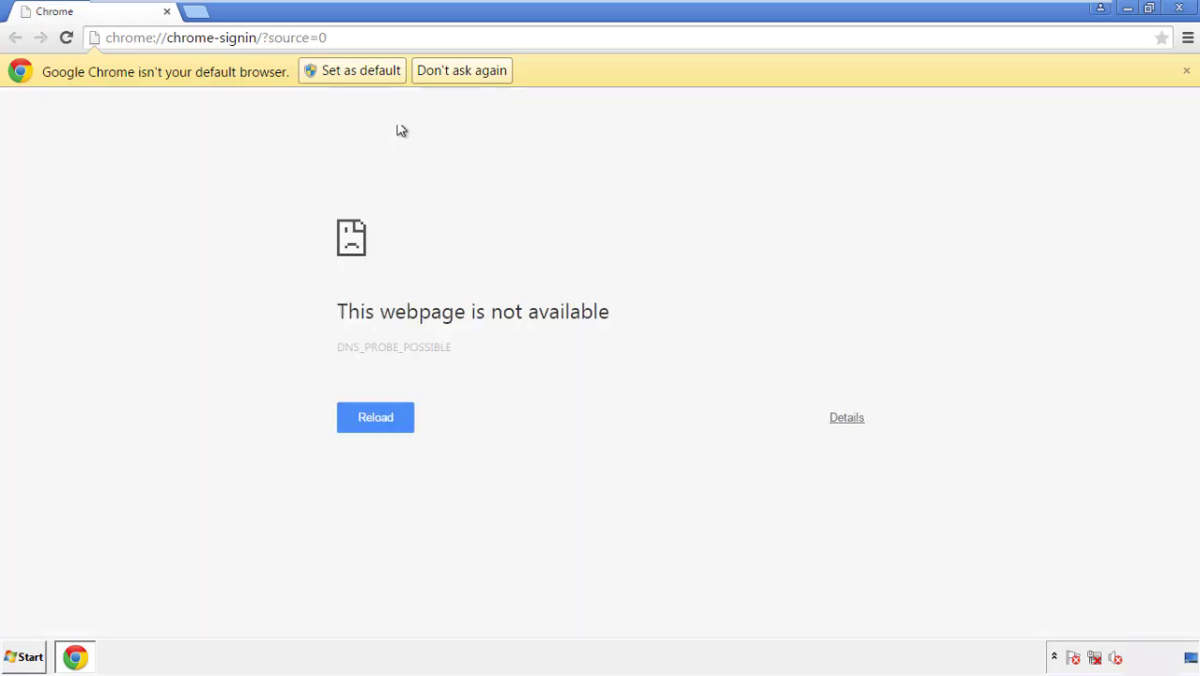
pyautogui.click(484, 76)
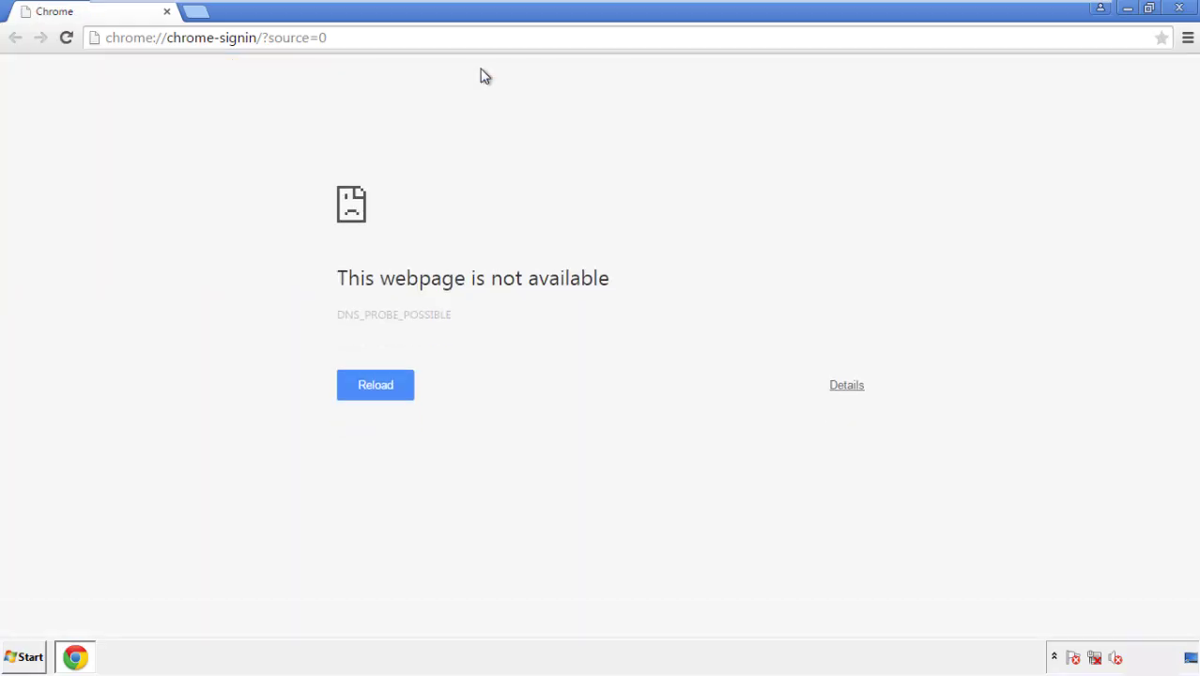
pyautogui.click(1187, 39)
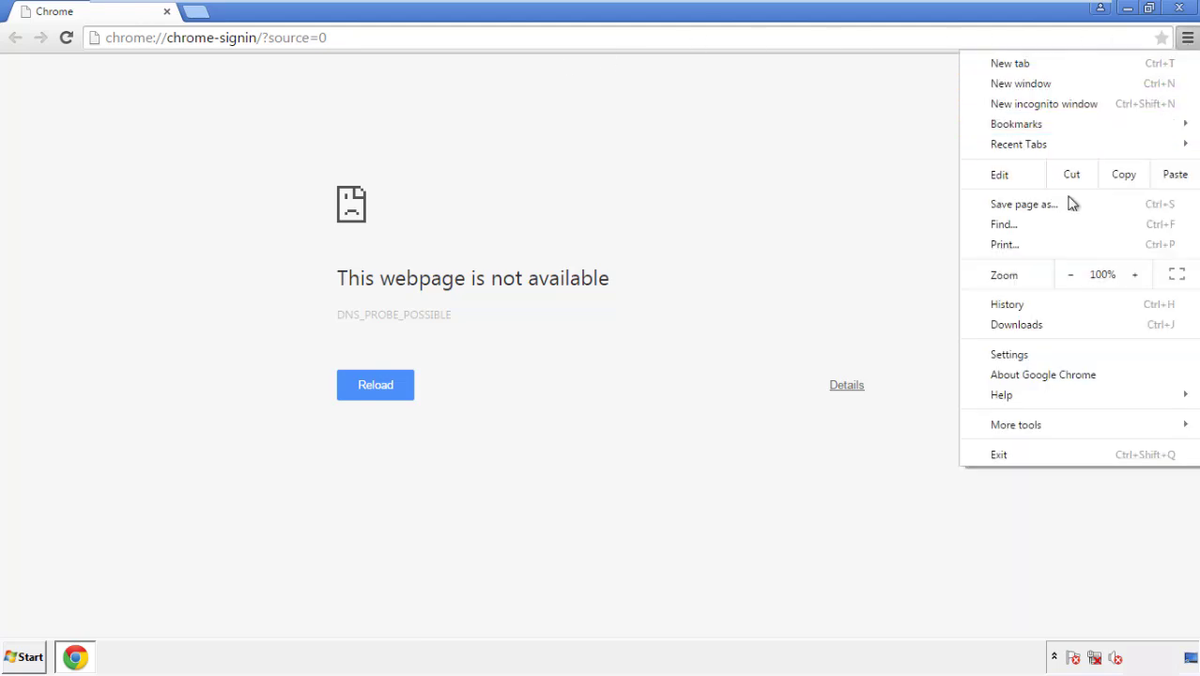
pyautogui.click(1015, 355)
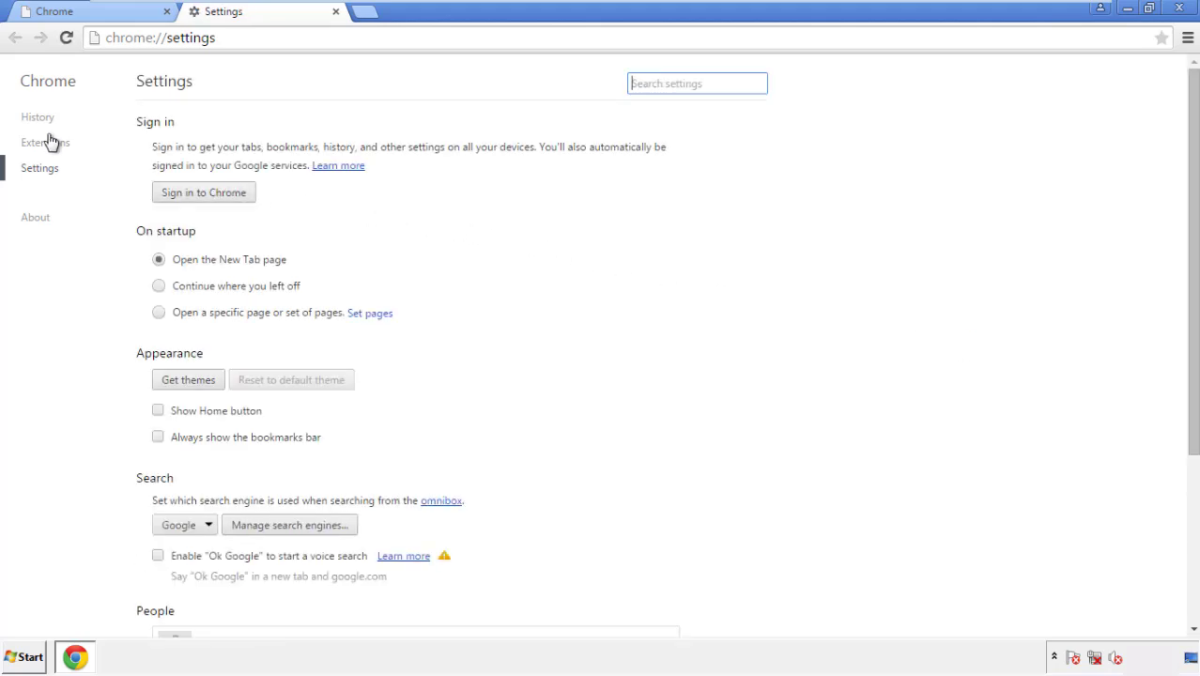
pyautogui.click(43, 120)
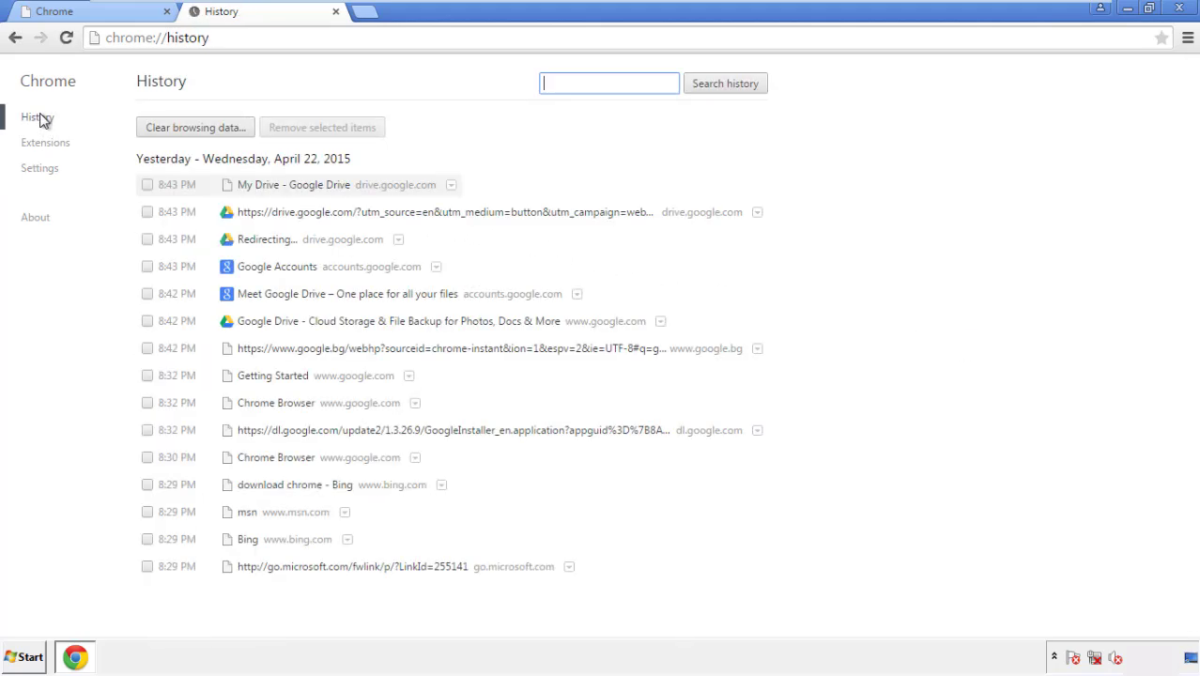
# Clear Chrome browsing data from 'the beginning of time', including Autofill form data.
pyautogui.click(181, 131)
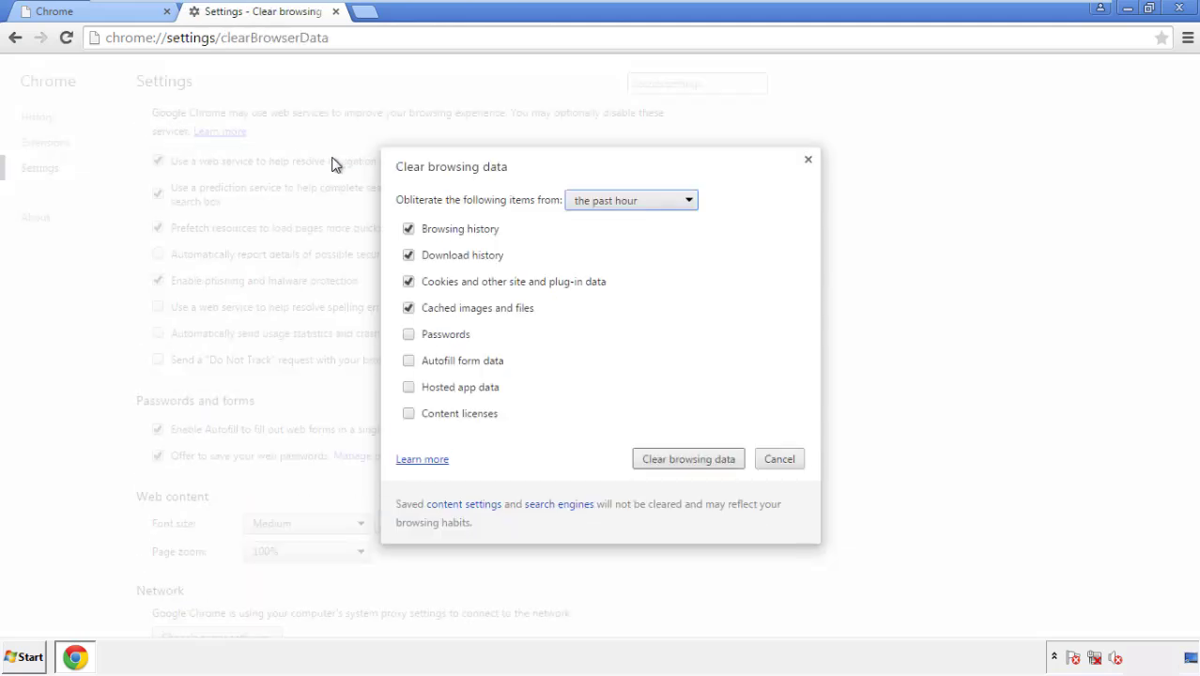
pyautogui.click(602, 202)
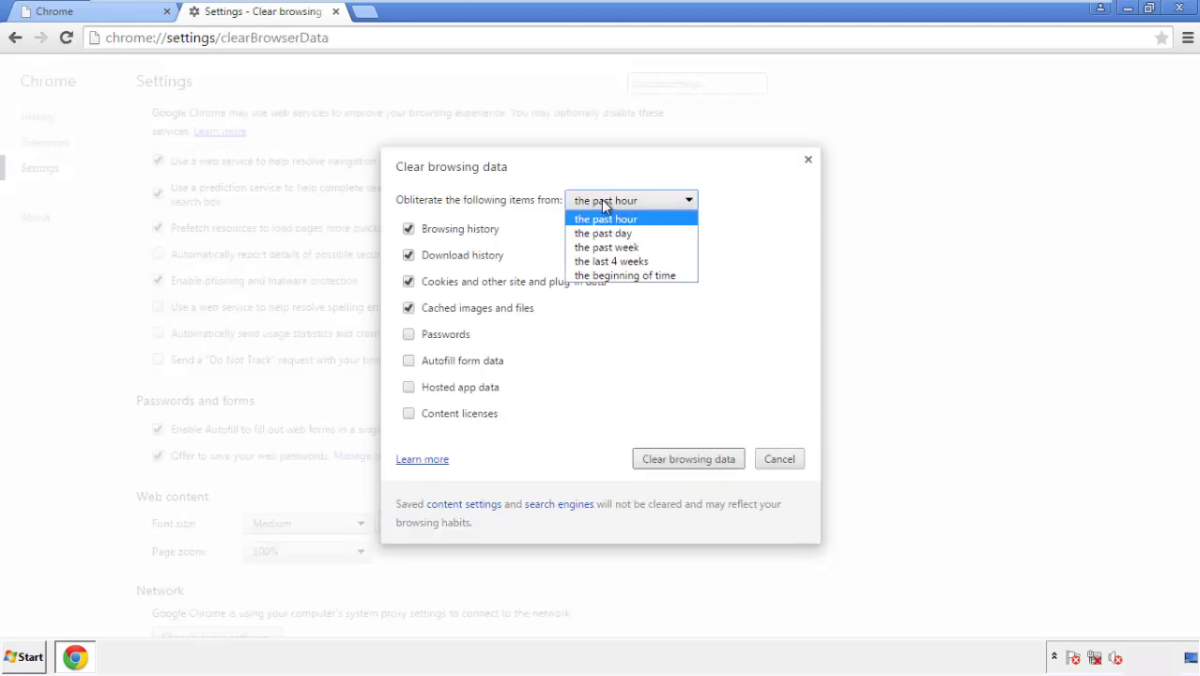
pyautogui.click(601, 276)
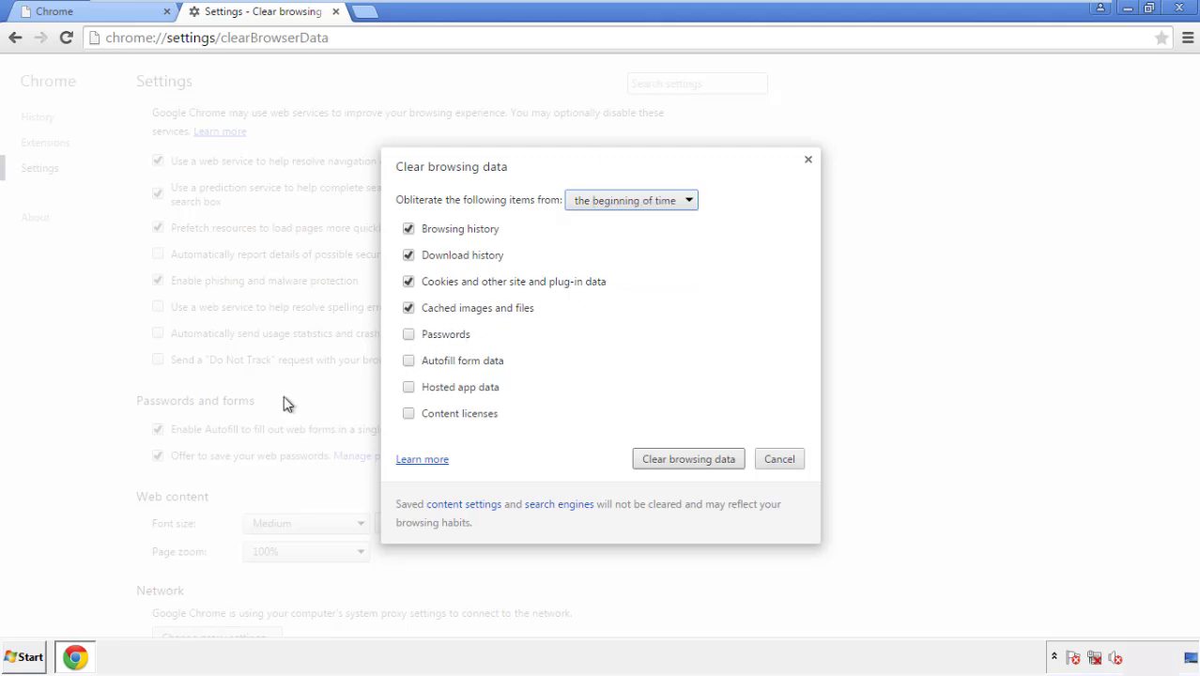
pyautogui.click(411, 362)
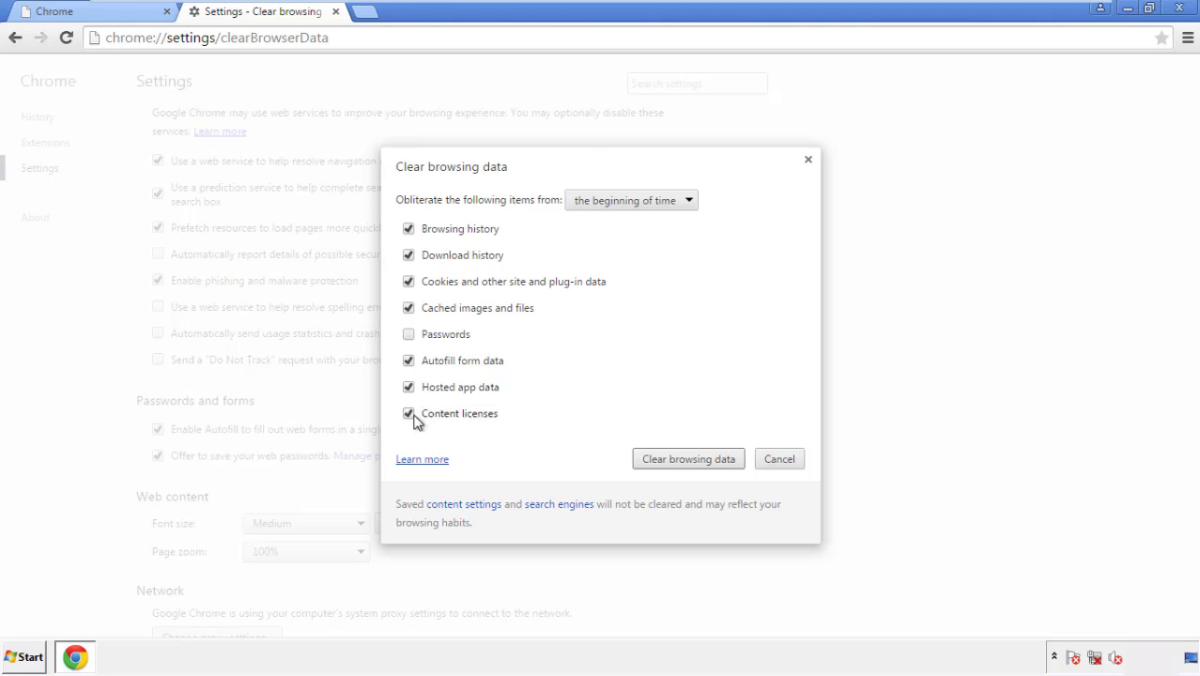
pyautogui.click(671, 460)
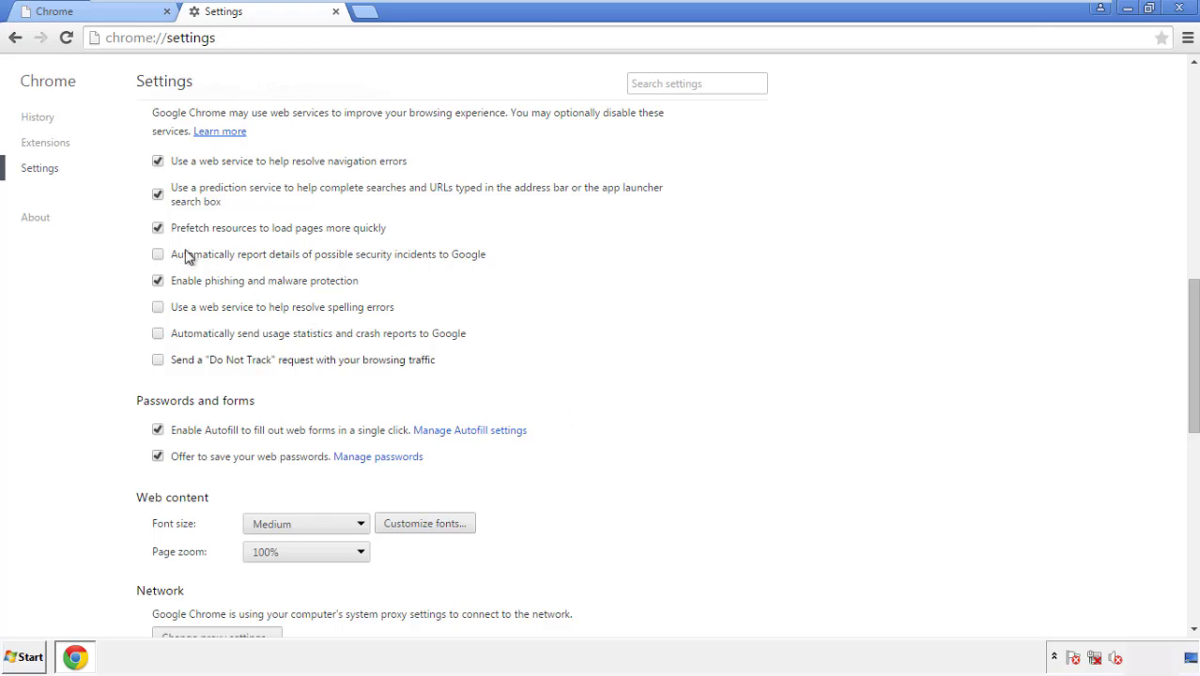
# Reset Chrome's settings to their original defaults and close the Chrome window.
pyautogui.moveTo(1192, 298); pyautogui.dragTo(1170, 522)
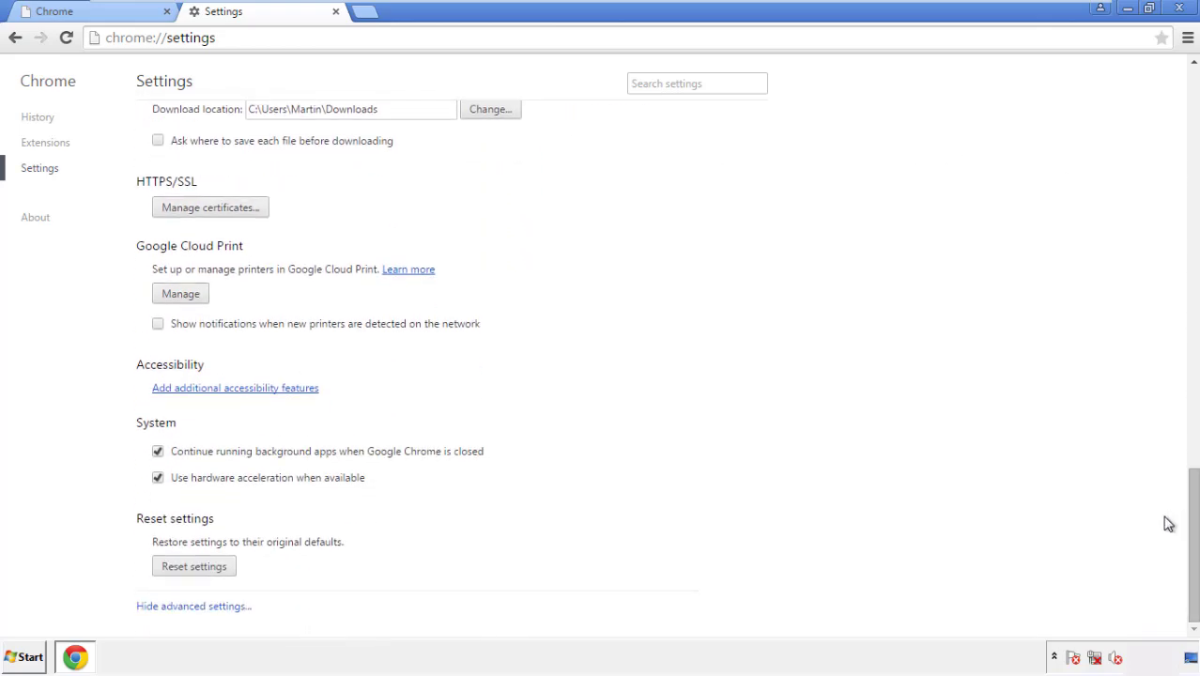
pyautogui.click(227, 570)
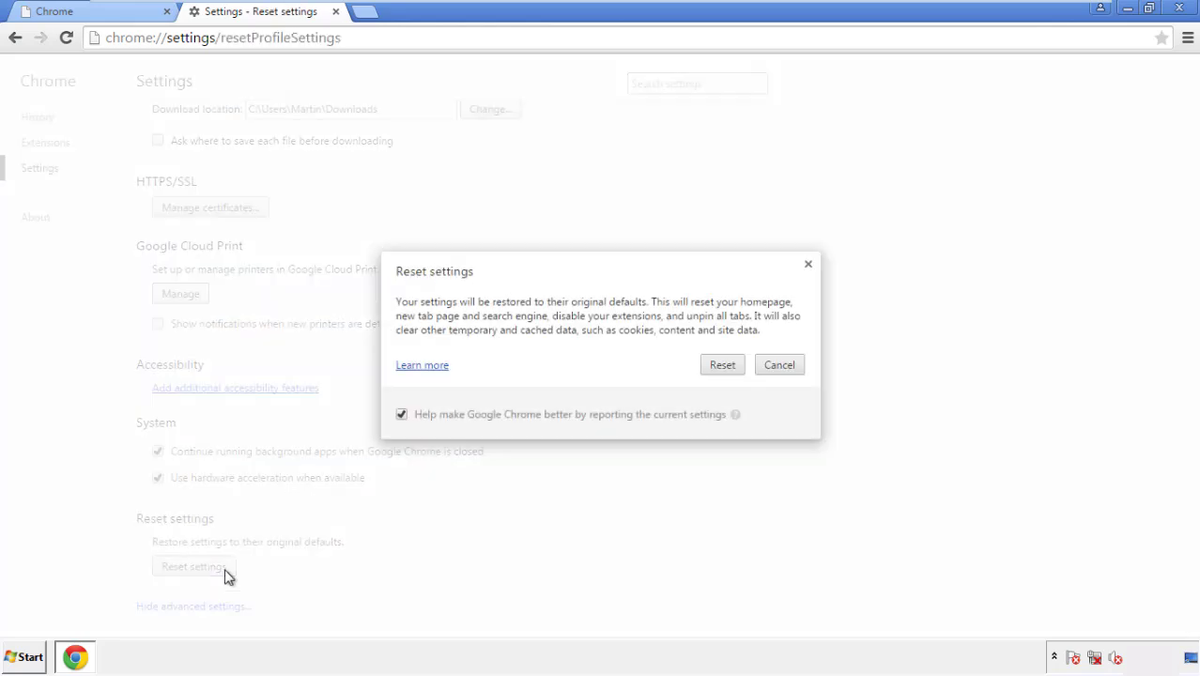
pyautogui.click(722, 365)
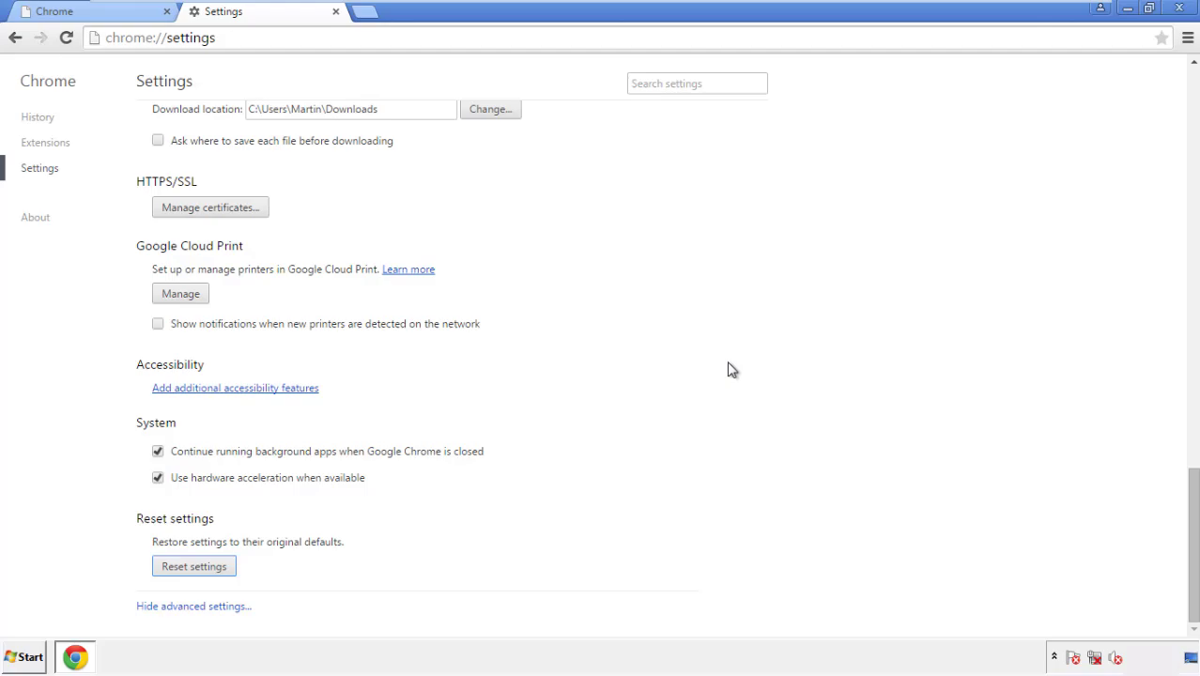
pyautogui.click(1179, 7)
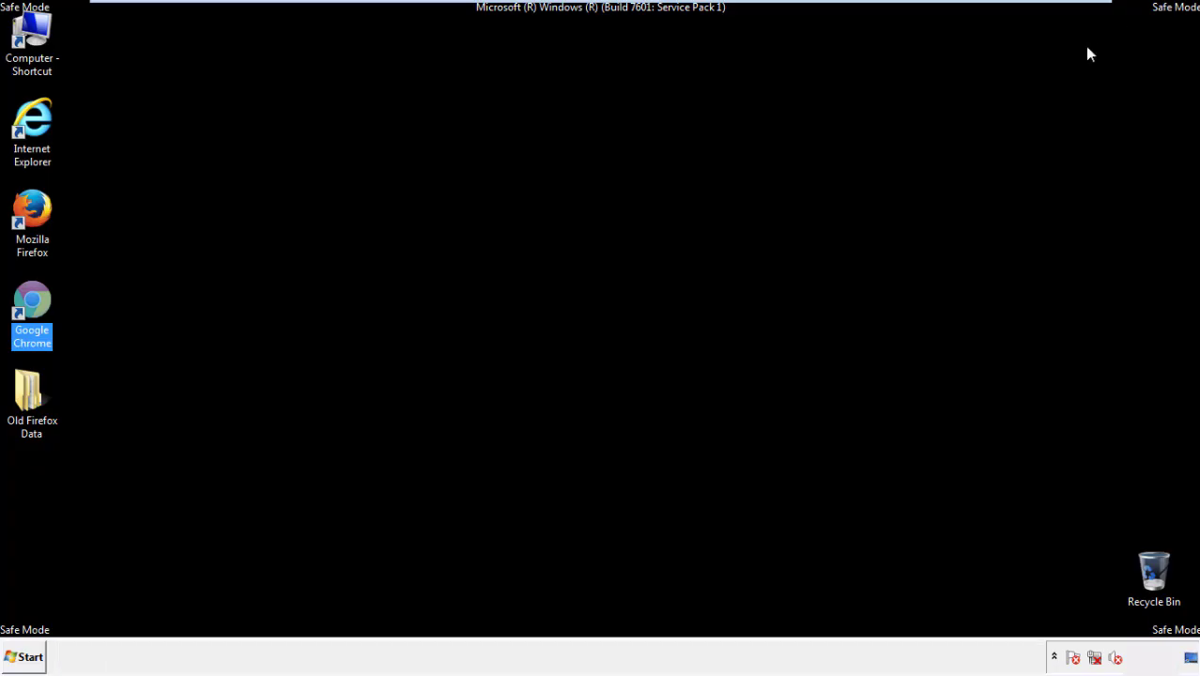
# Remove the Search Mine extension in Firefox's Add-ons Manager, then close Firefox.
pyautogui.click(648, 305)
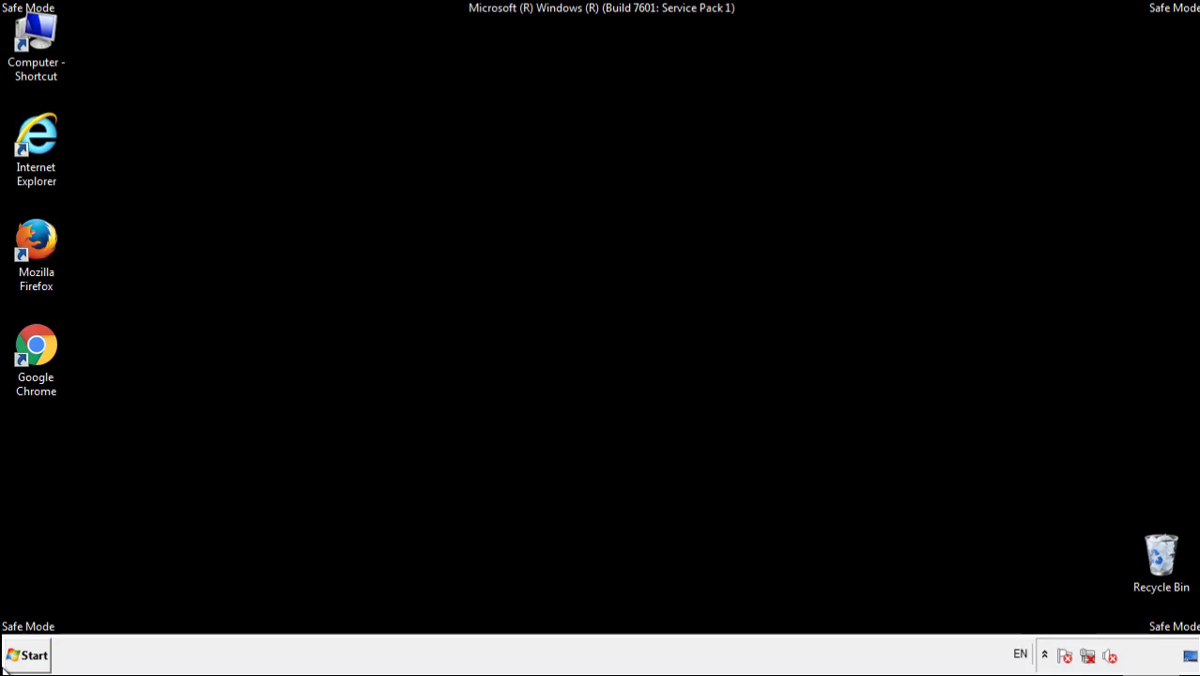
pyautogui.doubleClick(46, 233)
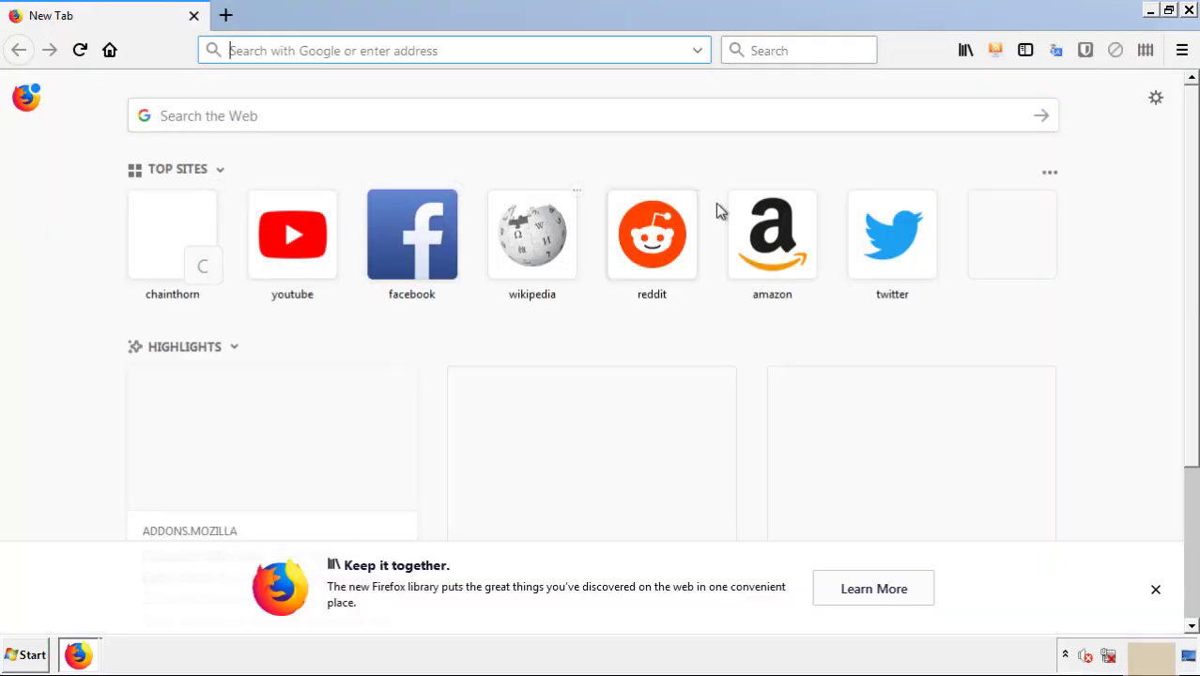
pyautogui.click(1181, 50)
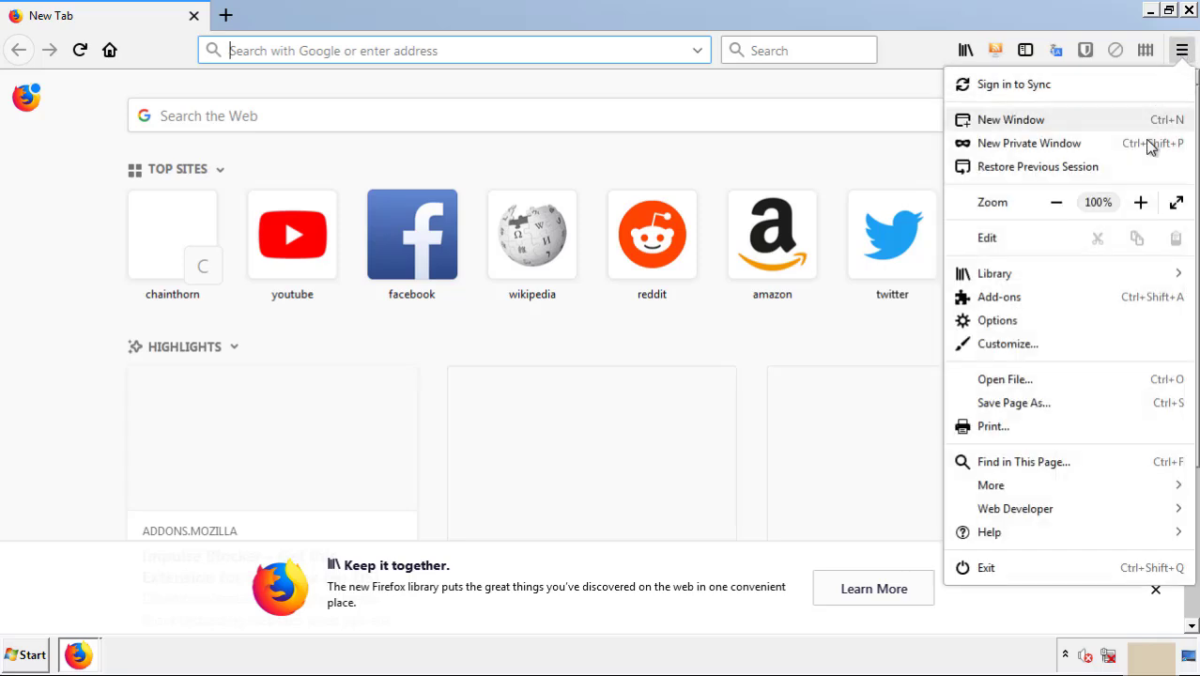
pyautogui.click(1107, 302)
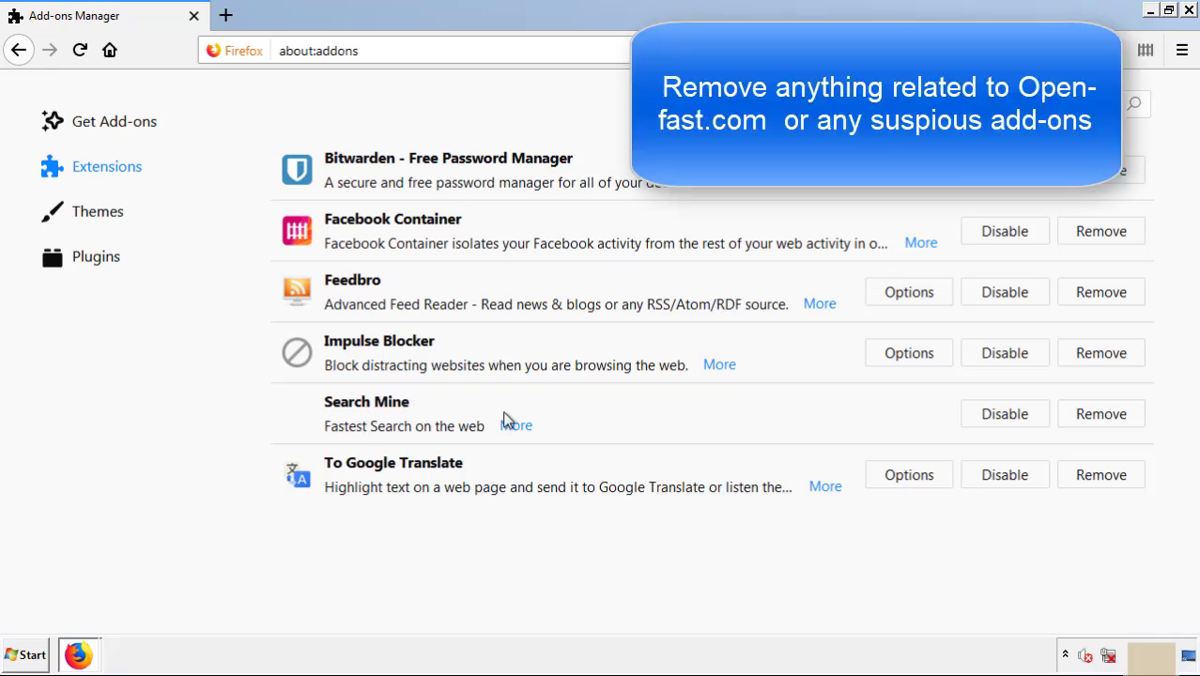
pyautogui.click(1097, 420)
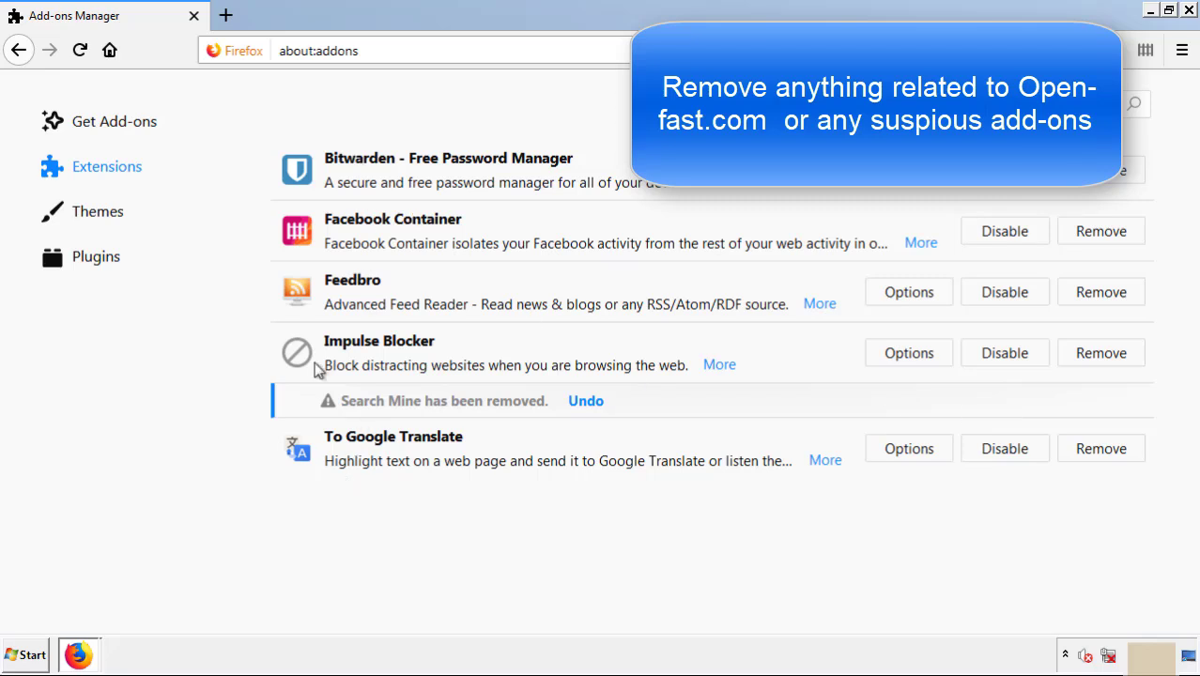
pyautogui.click(1189, 11)
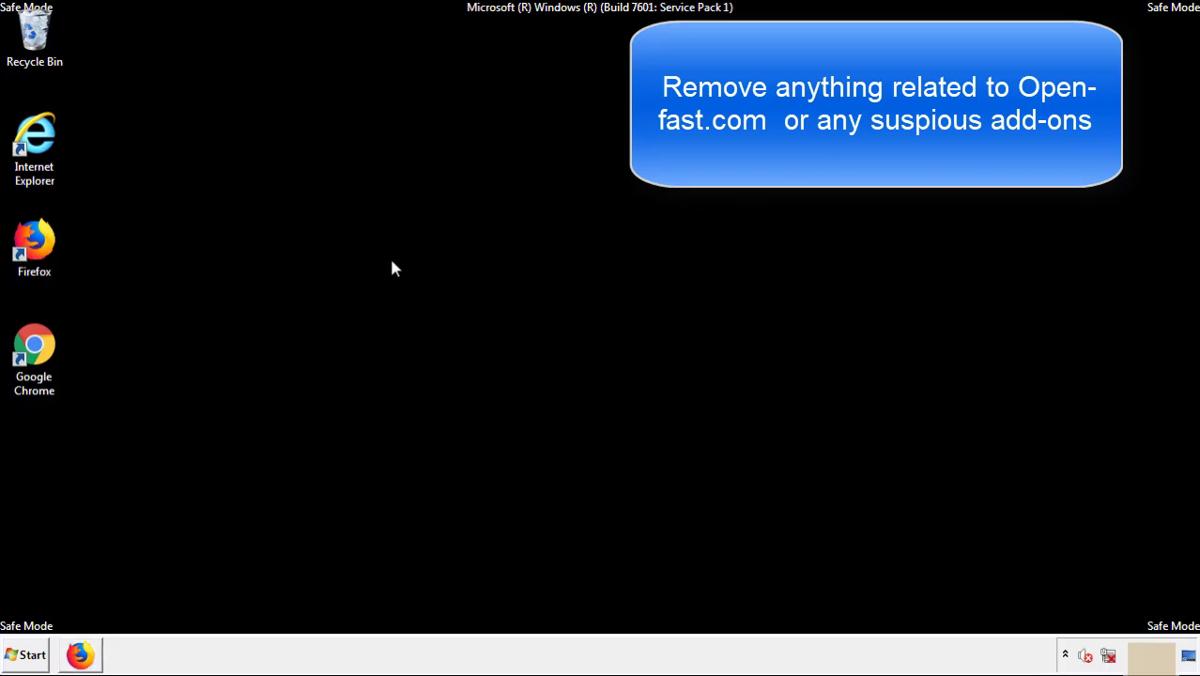
# Launch Chrome and go to the Extensions page under More tools.
pyautogui.doubleClick(34, 367)
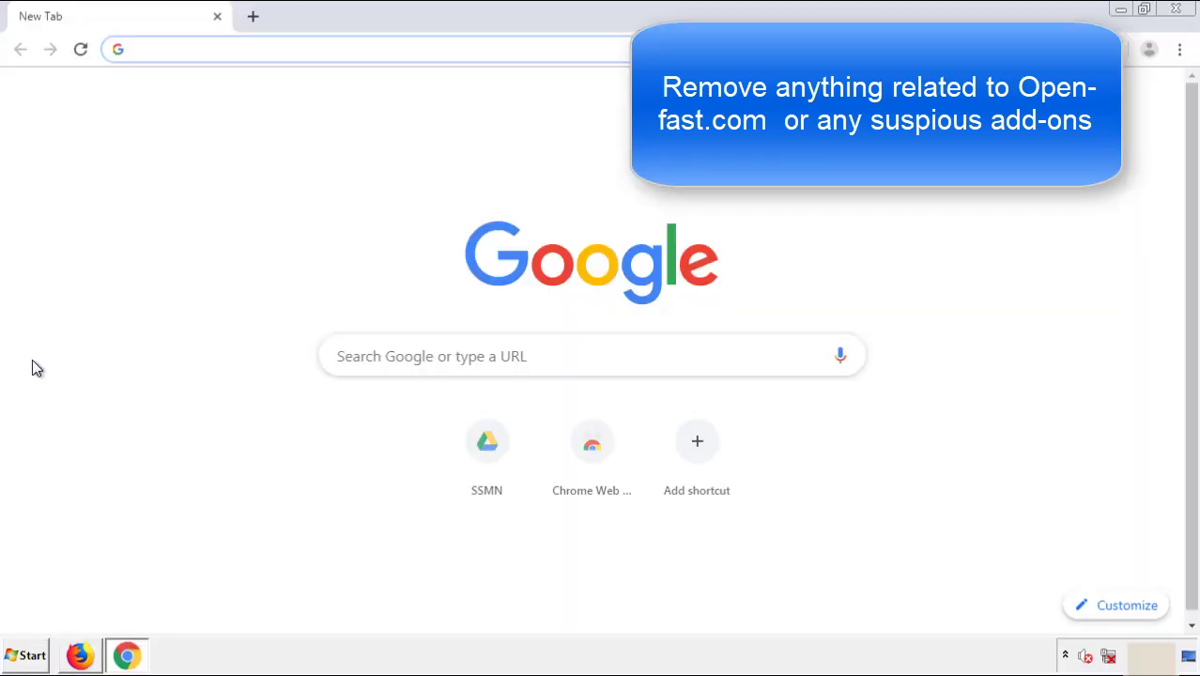
pyautogui.click(1180, 48)
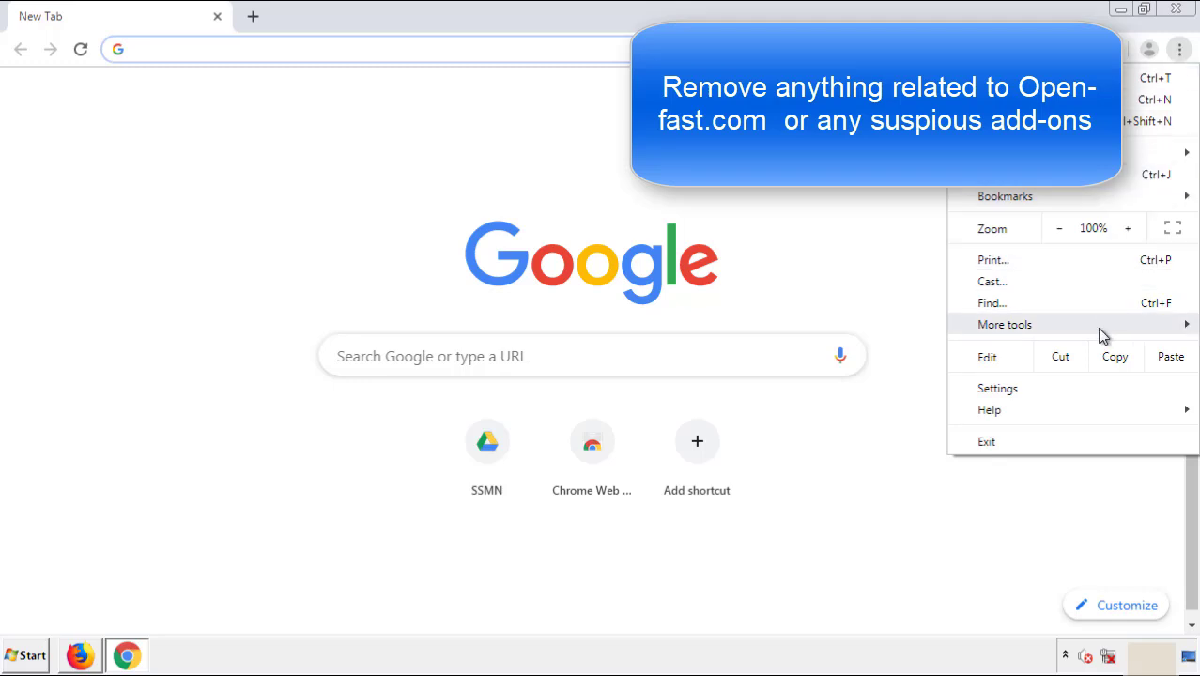
pyautogui.moveTo(1075, 327)
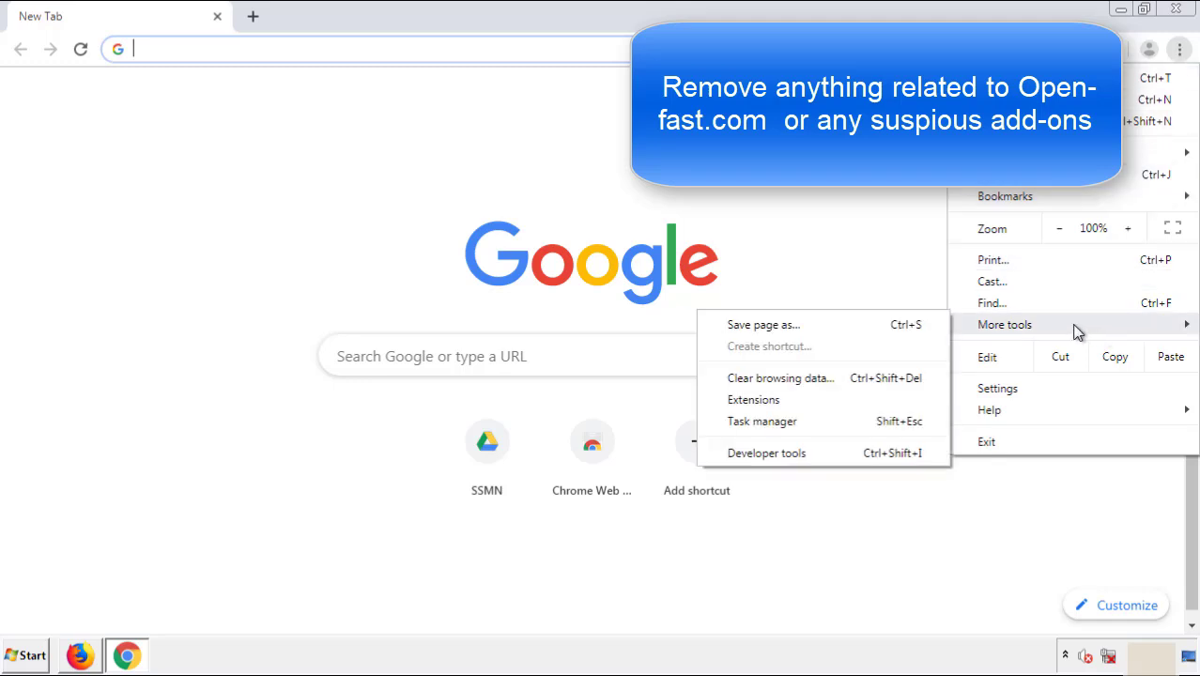
pyautogui.click(763, 398)
# Remove the Search Mine extension, close Chrome, and bring up the Start menu.
pyautogui.scroll(-8, 341, 311)
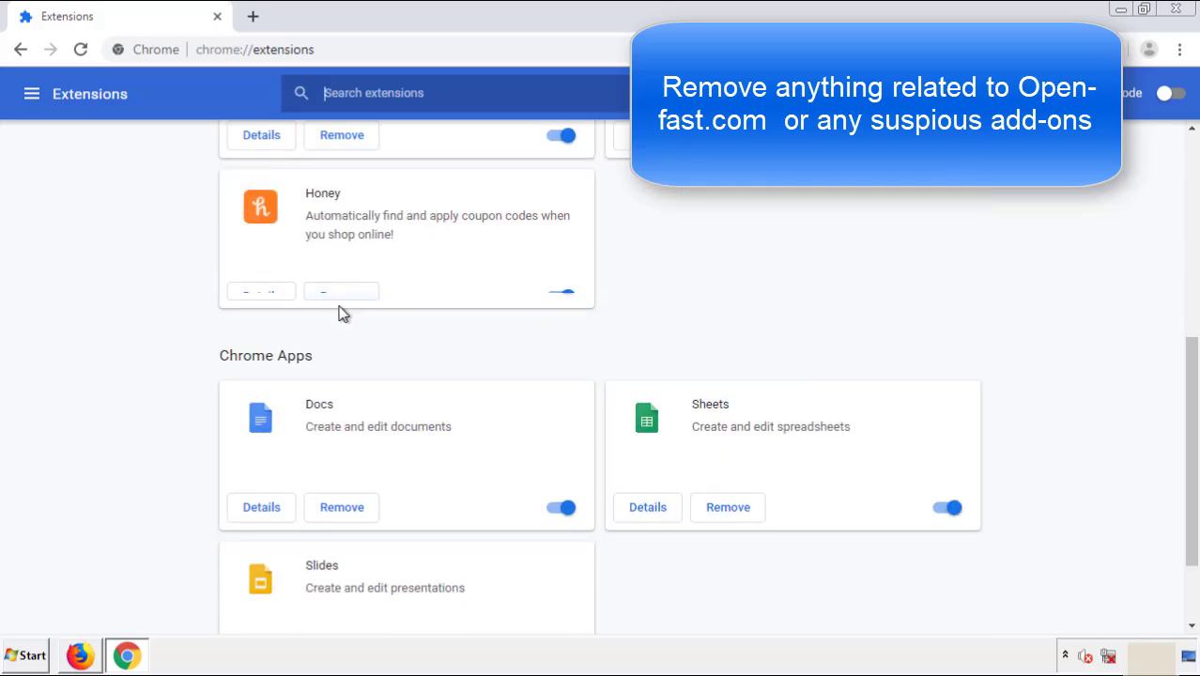
pyautogui.scroll(8, 456, 344)
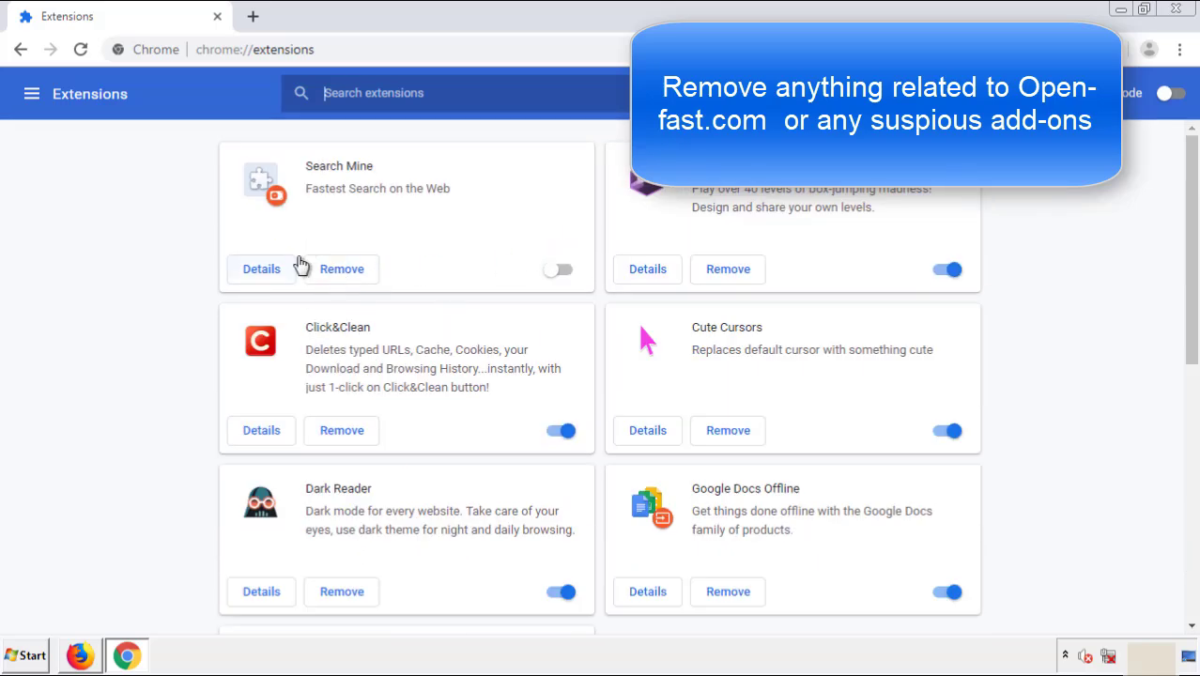
pyautogui.click(340, 272)
pyautogui.press('Return')
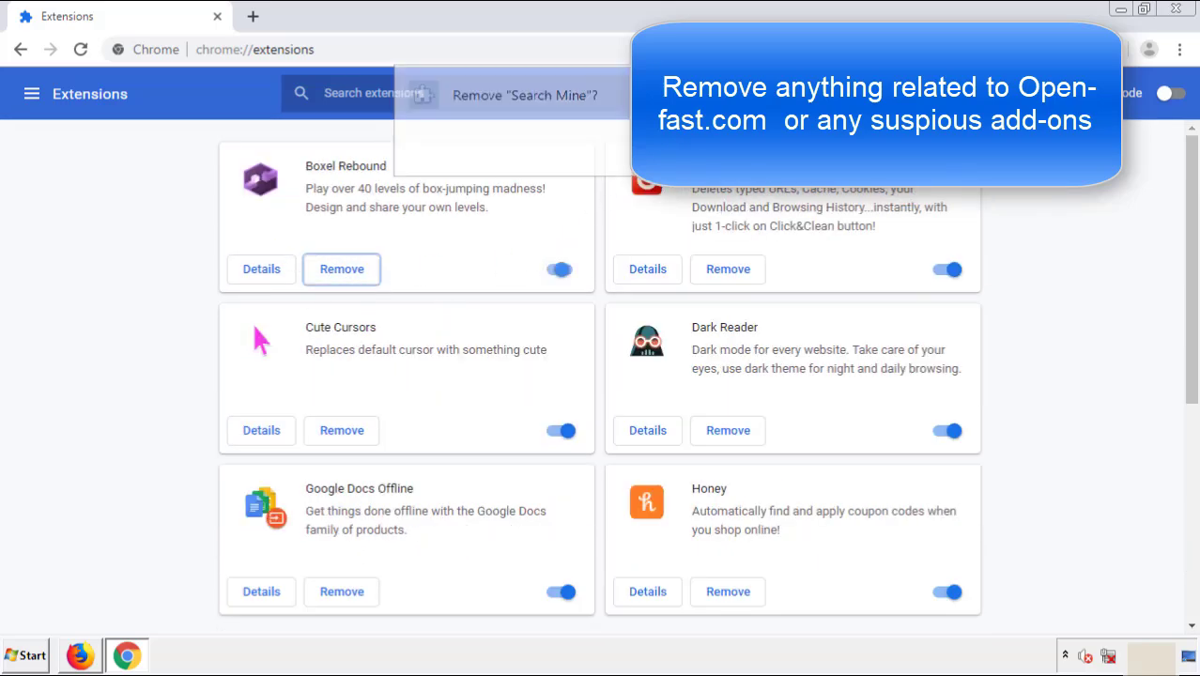
pyautogui.click(1181, 12)
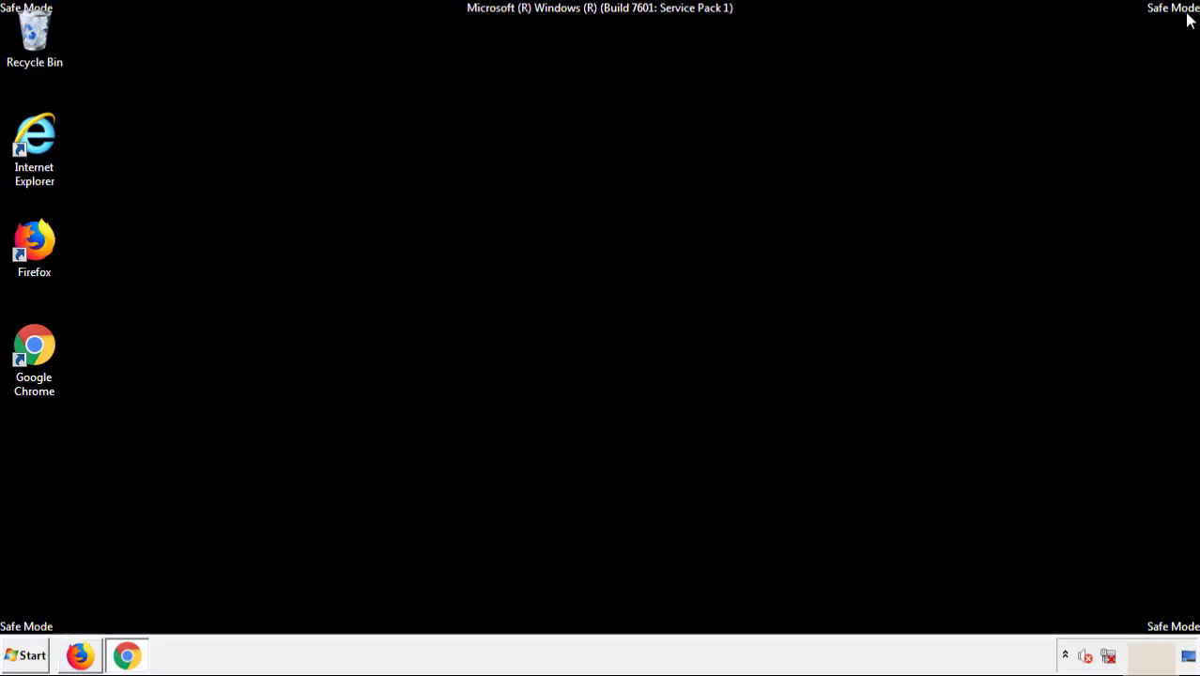
pyautogui.click(29, 658)
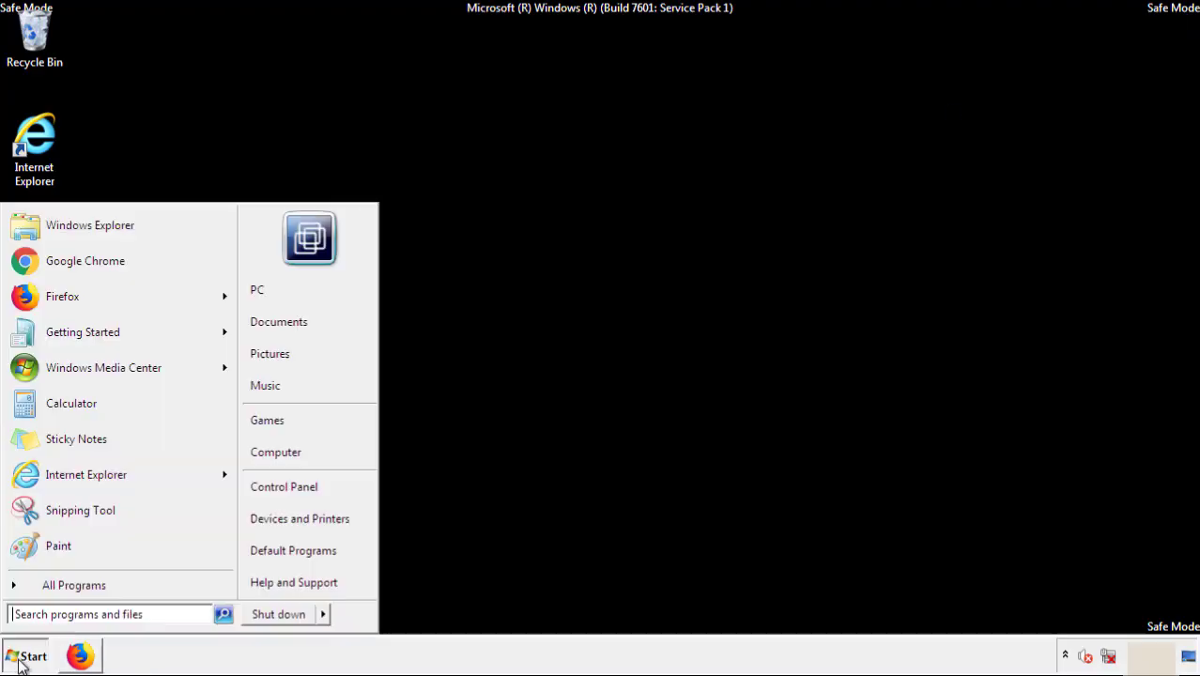